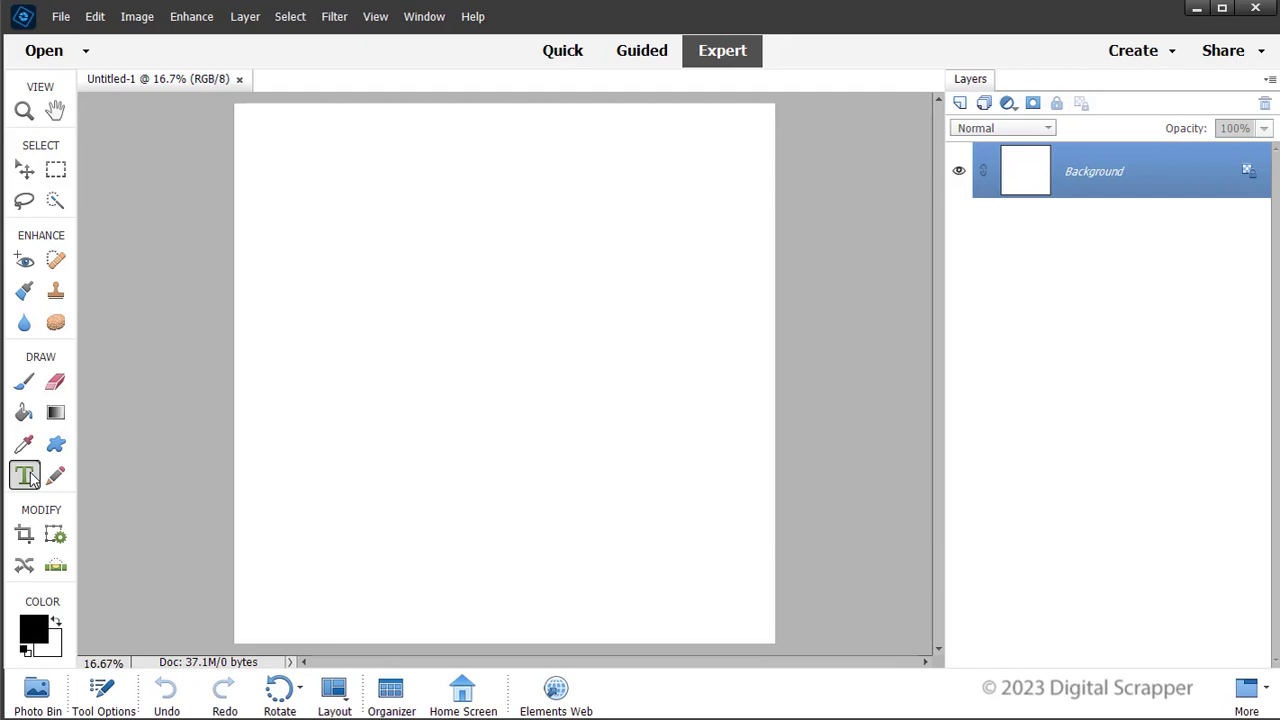
Add a black letter T in Parisienne Regular at 72 pt near the upper middle of the blank page
{"action": "left_click", "coordinate": [103, 695]}
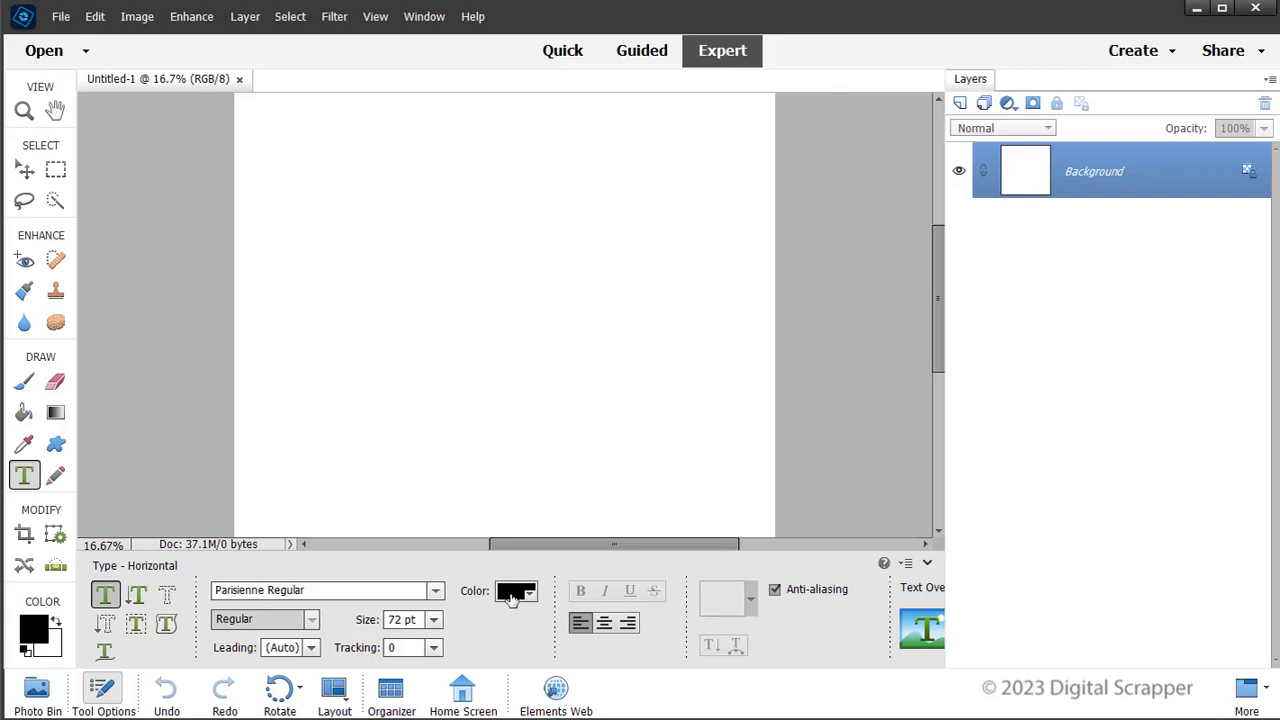
{"action": "left_click", "coordinate": [926, 563]}
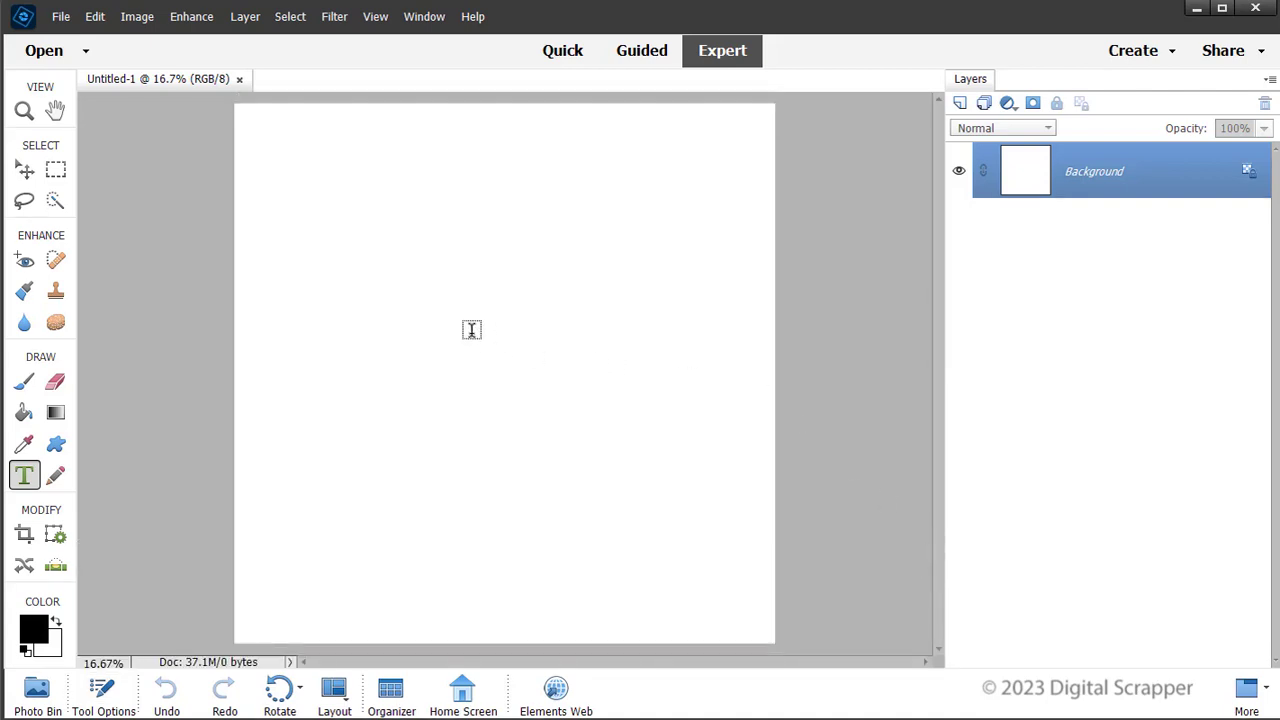
{"action": "left_click", "coordinate": [476, 301]}
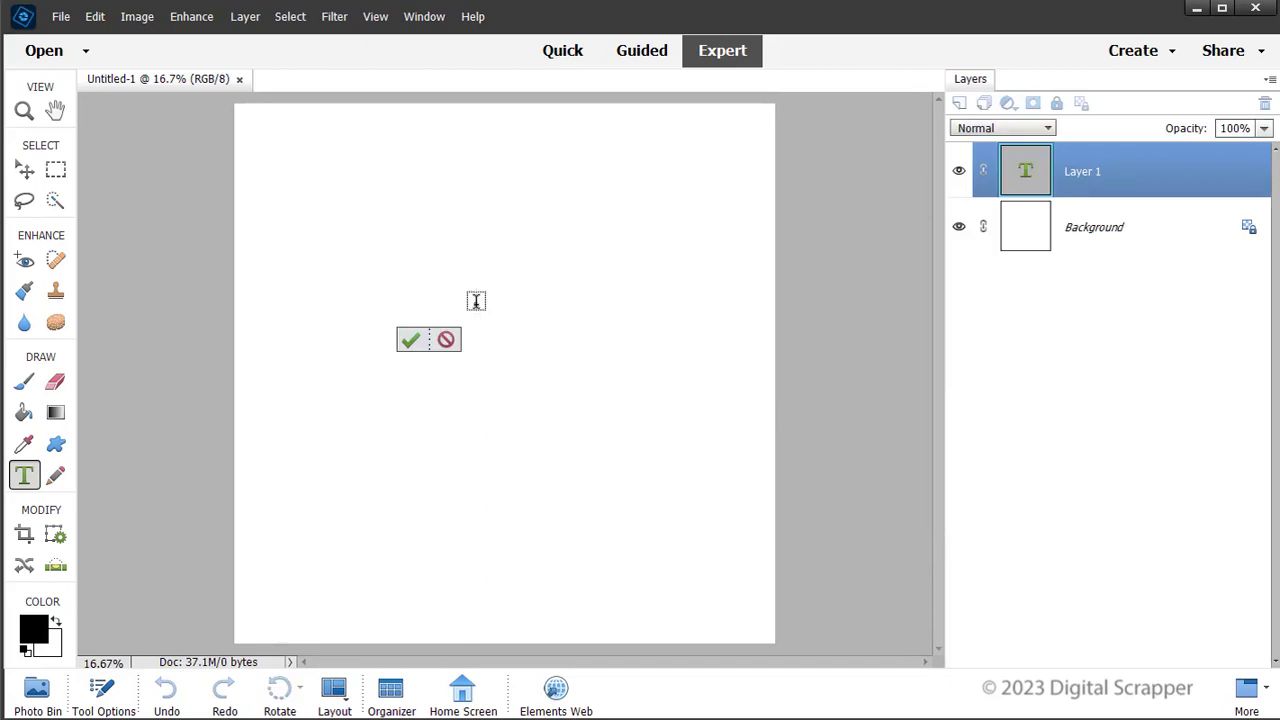
{"action": "type", "text": "T"}
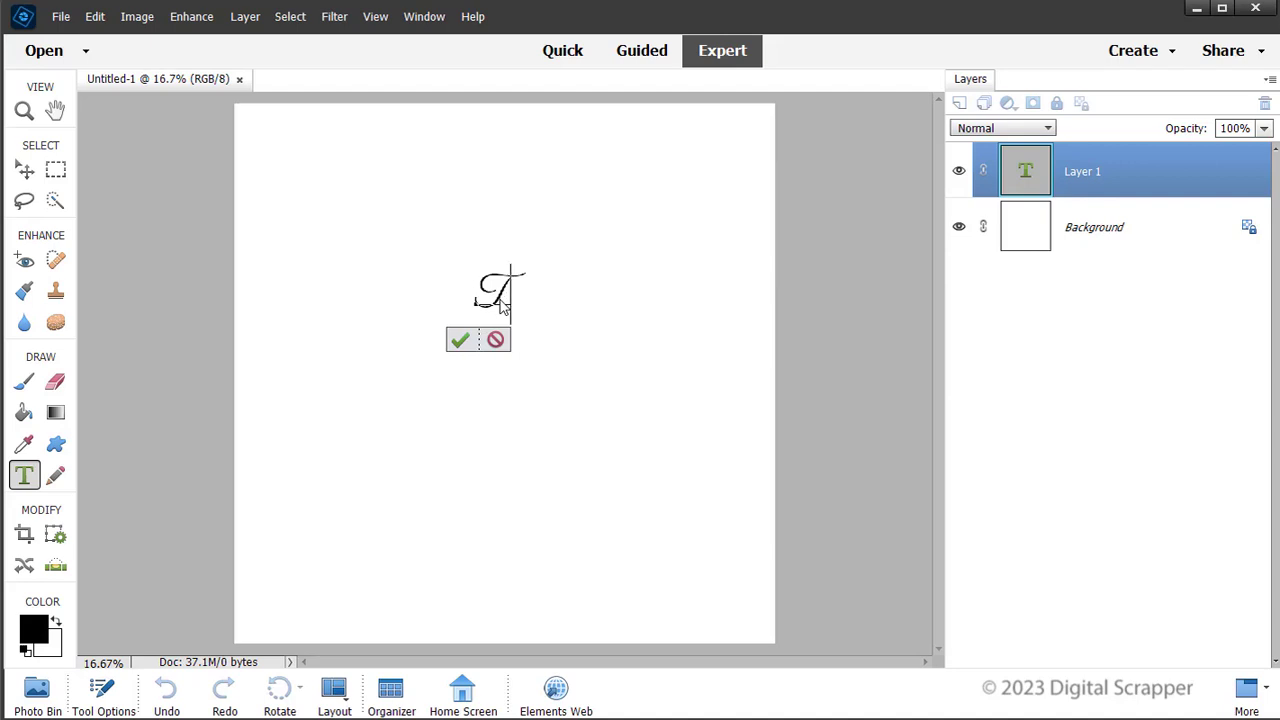
{"action": "left_click", "coordinate": [460, 341]}
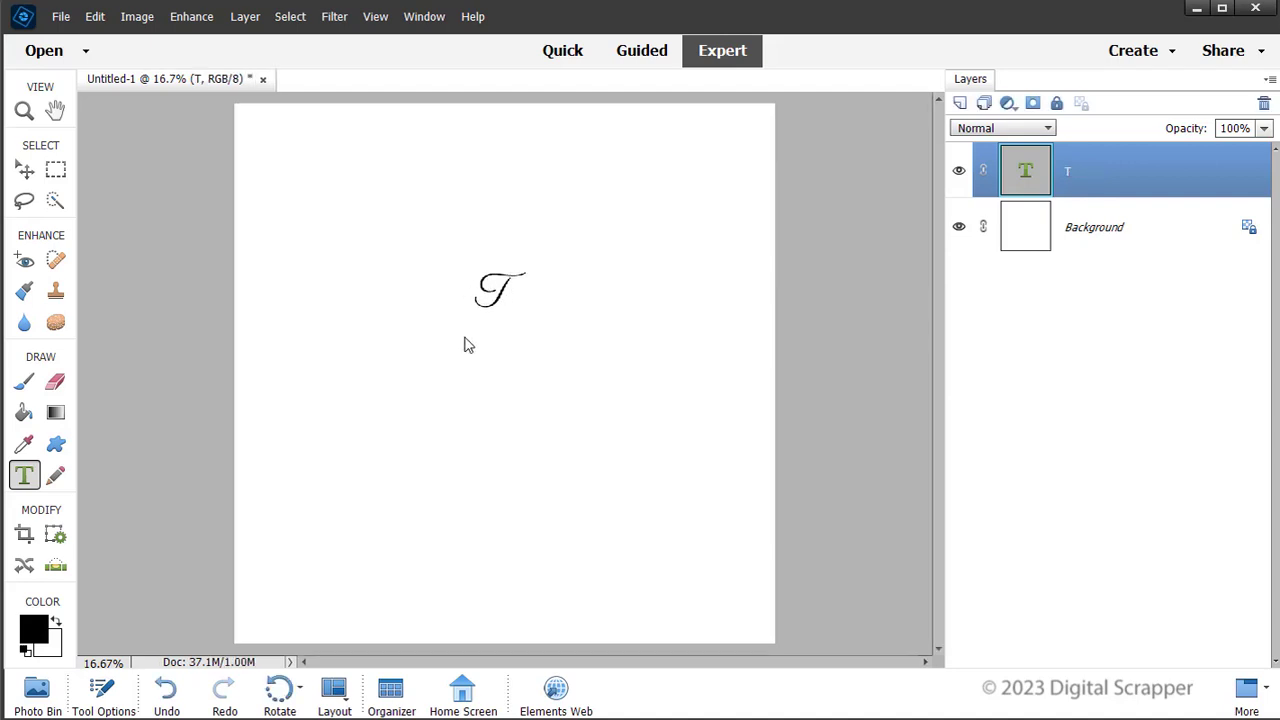
Draw a black unconstrained rectangle shape starting at the T's upper-left corner and extending down and right as the journaling area
{"action": "left_click", "coordinate": [58, 448]}
{"action": "left_click", "coordinate": [100, 700]}
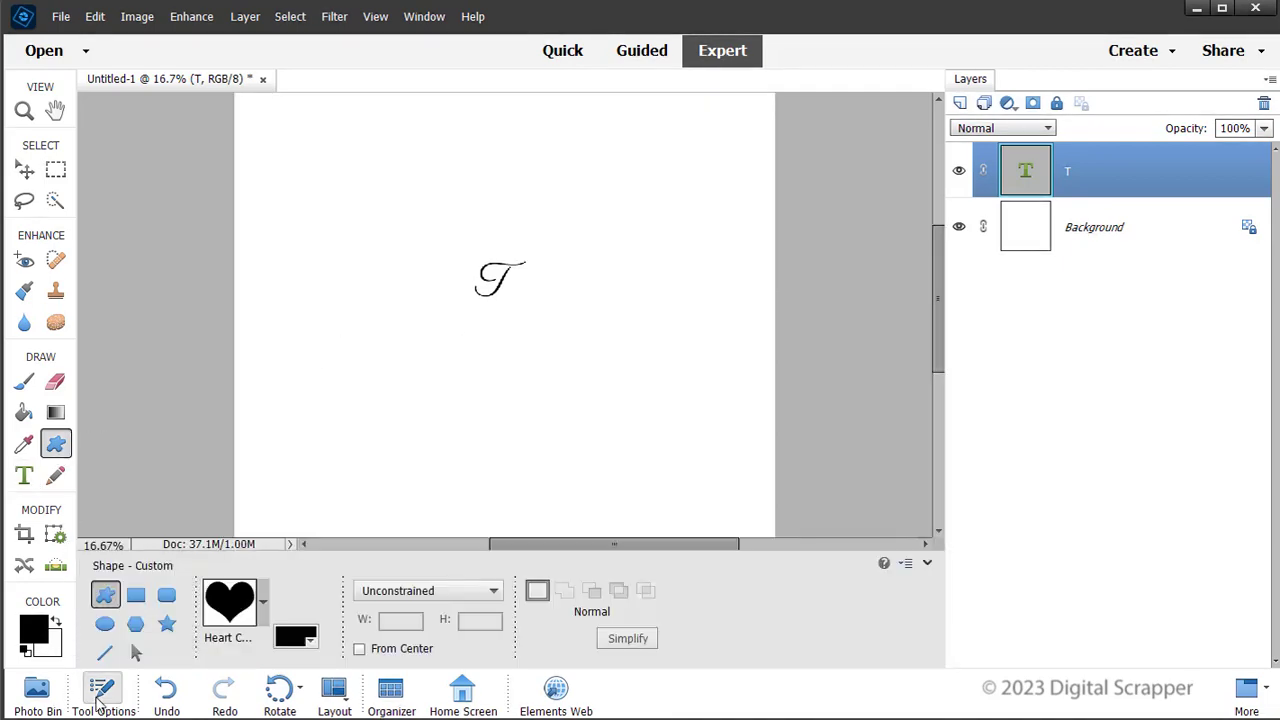
{"action": "left_click", "coordinate": [135, 600]}
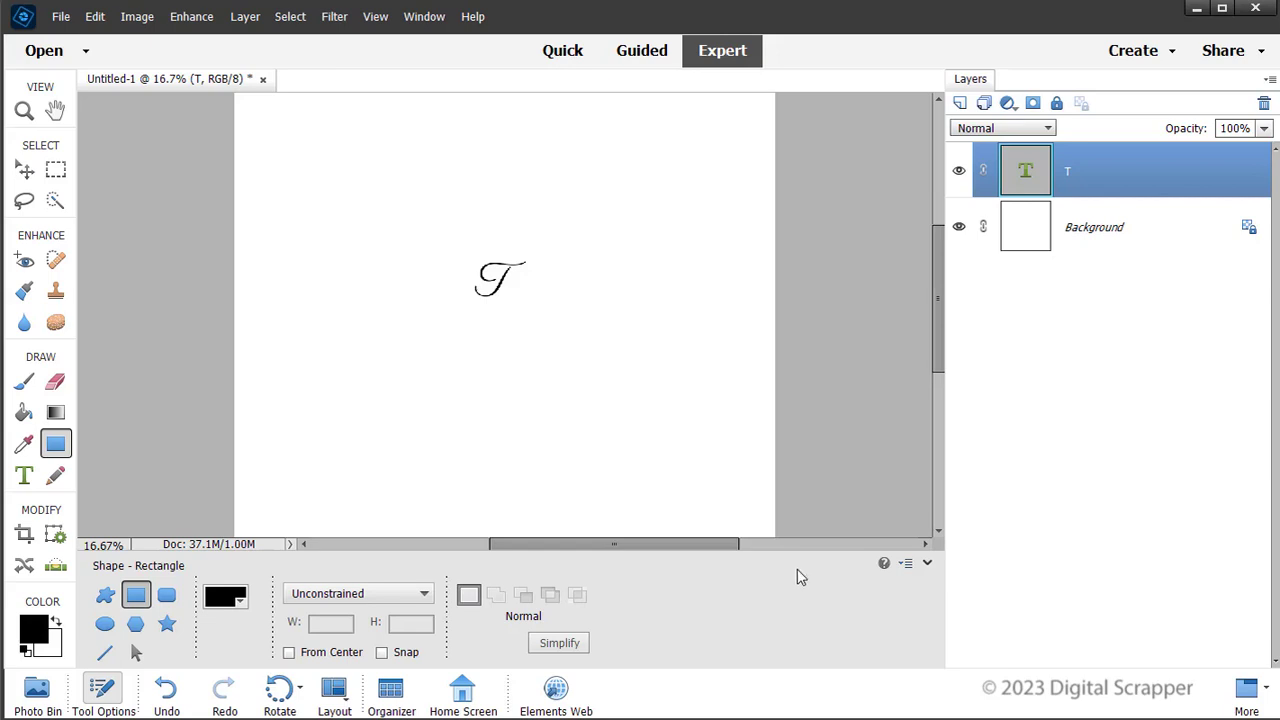
{"action": "left_click", "coordinate": [927, 563]}
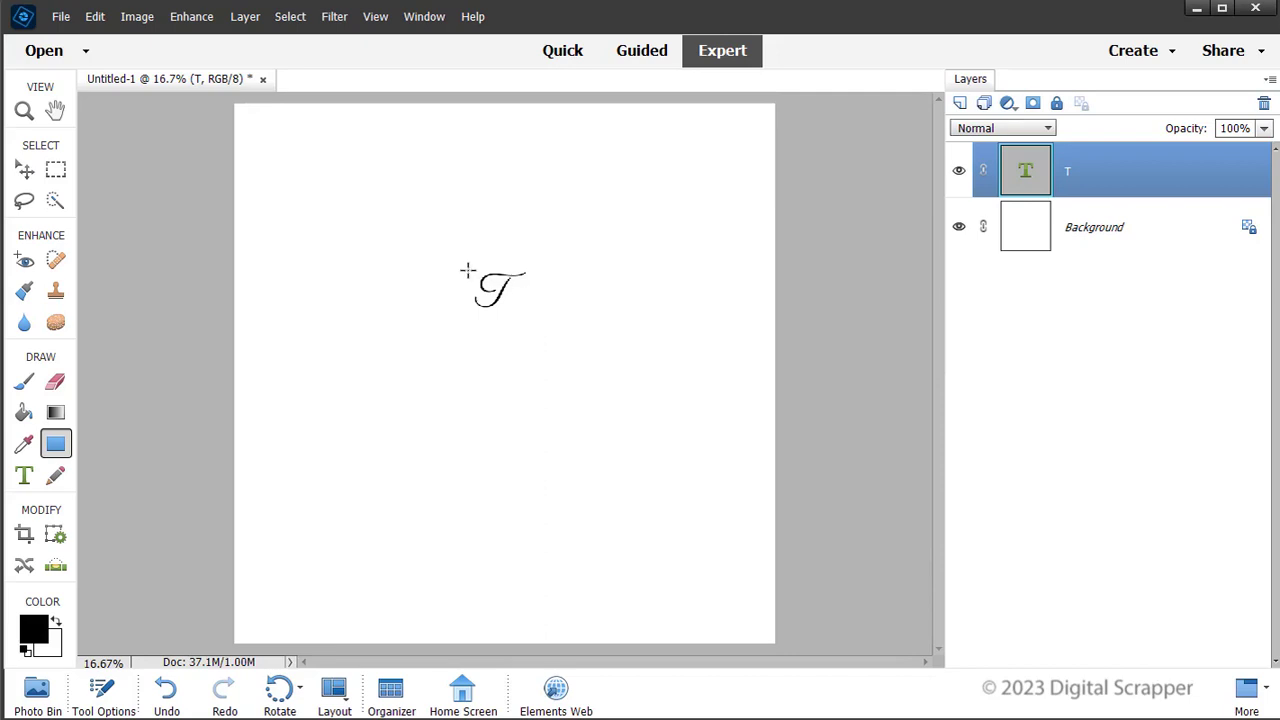
{"action": "mouse_move", "coordinate": [467, 270]}
{"action": "left_mouse_down"}
{"action": "mouse_move", "coordinate": [597, 421]}
{"action": "mouse_move", "coordinate": [608, 455]}
{"action": "left_mouse_up"}
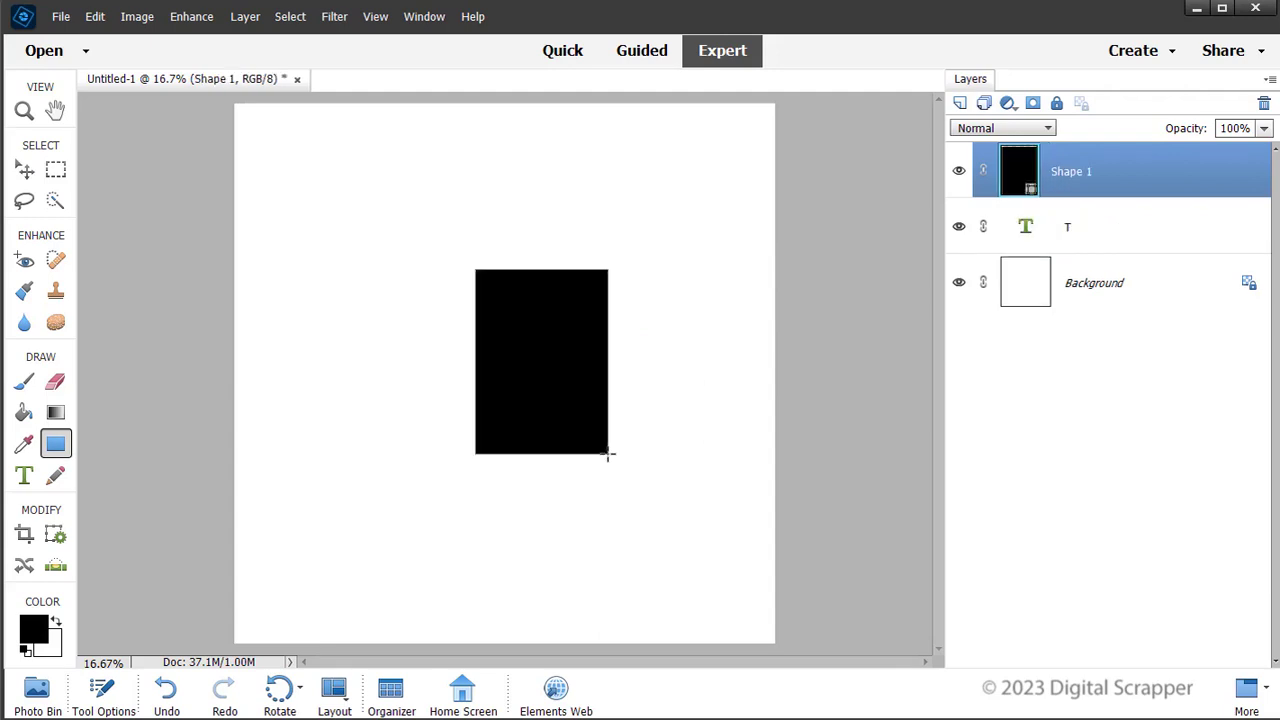
Lower the rectangle shape layer's opacity to 25%
{"action": "left_click", "coordinate": [1238, 130]}
{"action": "type", "text": "2"}
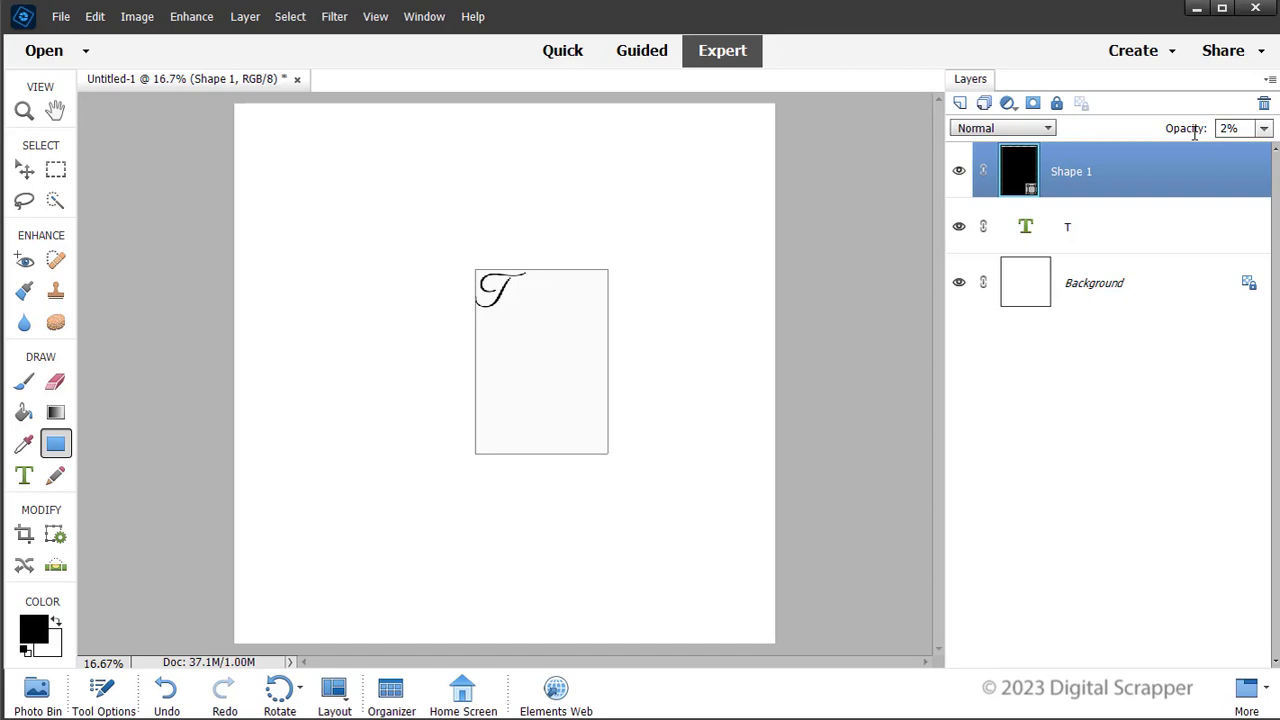
{"action": "type", "text": "5"}
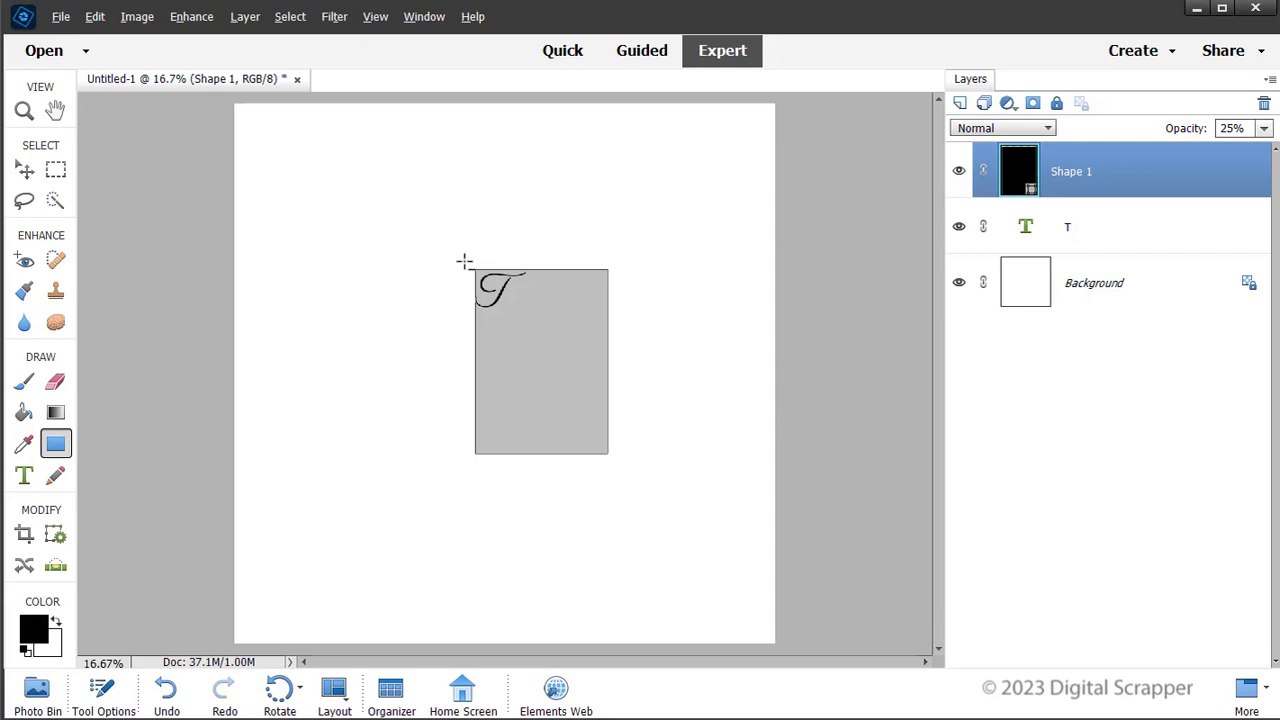
Subtract a rectangle about 1.4 in wide and 1.06 in high around the T from the shape's upper-left corner
{"action": "left_click_drag", "start_coordinate": [464, 262], "coordinate": [489, 291]}
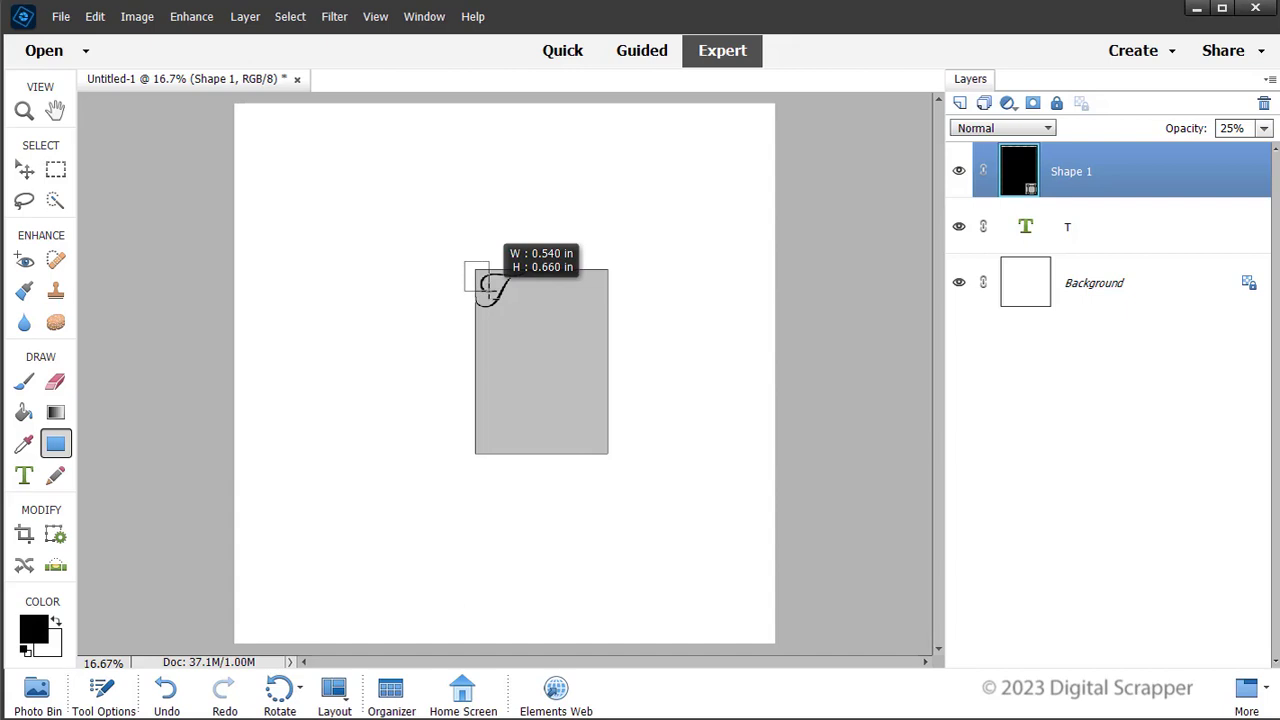
{"action": "left_click_drag", "start_coordinate": [489, 291], "coordinate": [530, 310]}
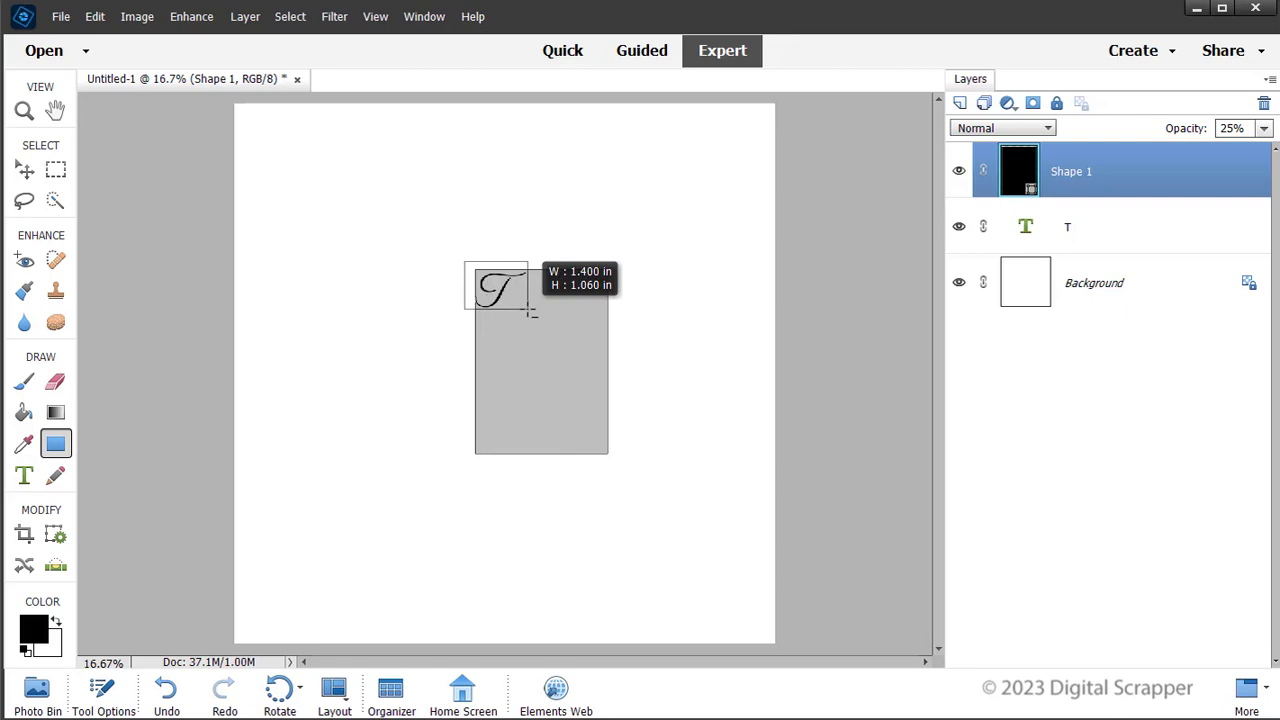
{"action": "left_click_drag", "start_coordinate": [529, 312], "coordinate": [529, 312]}
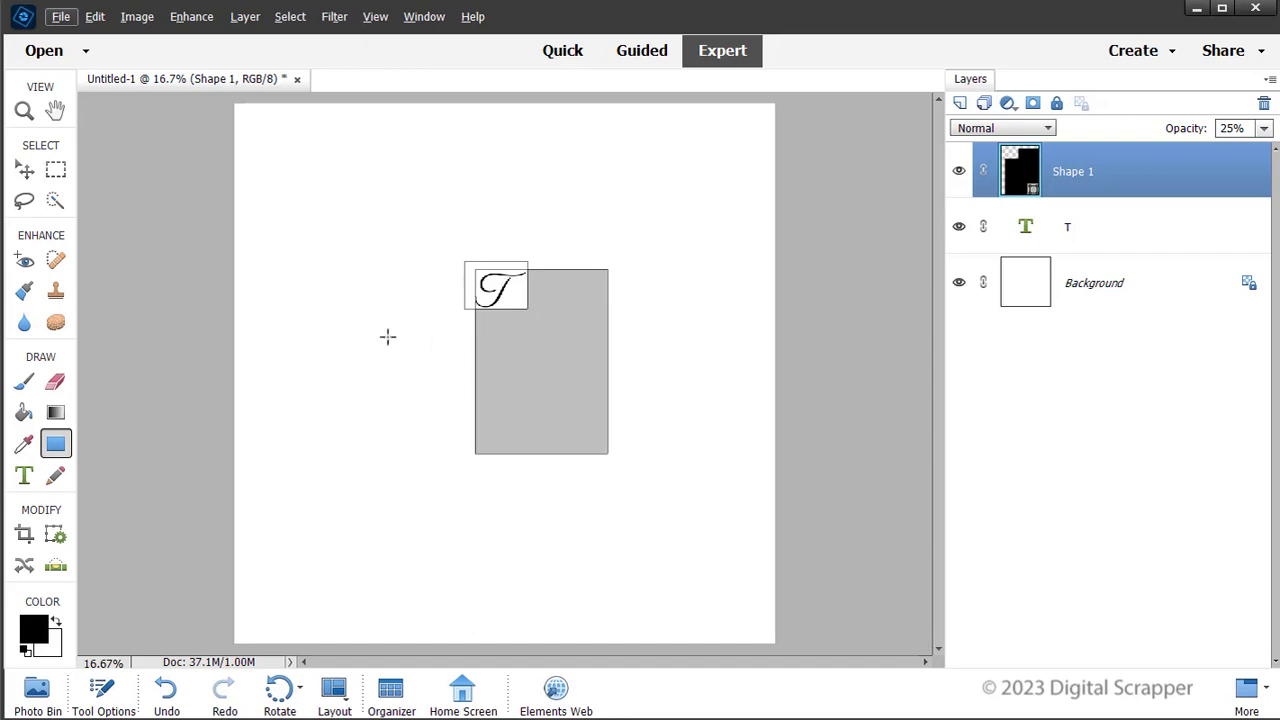
Set the Type tool's font to Arcon Regular for the journaling text
{"action": "left_click", "coordinate": [25, 478]}
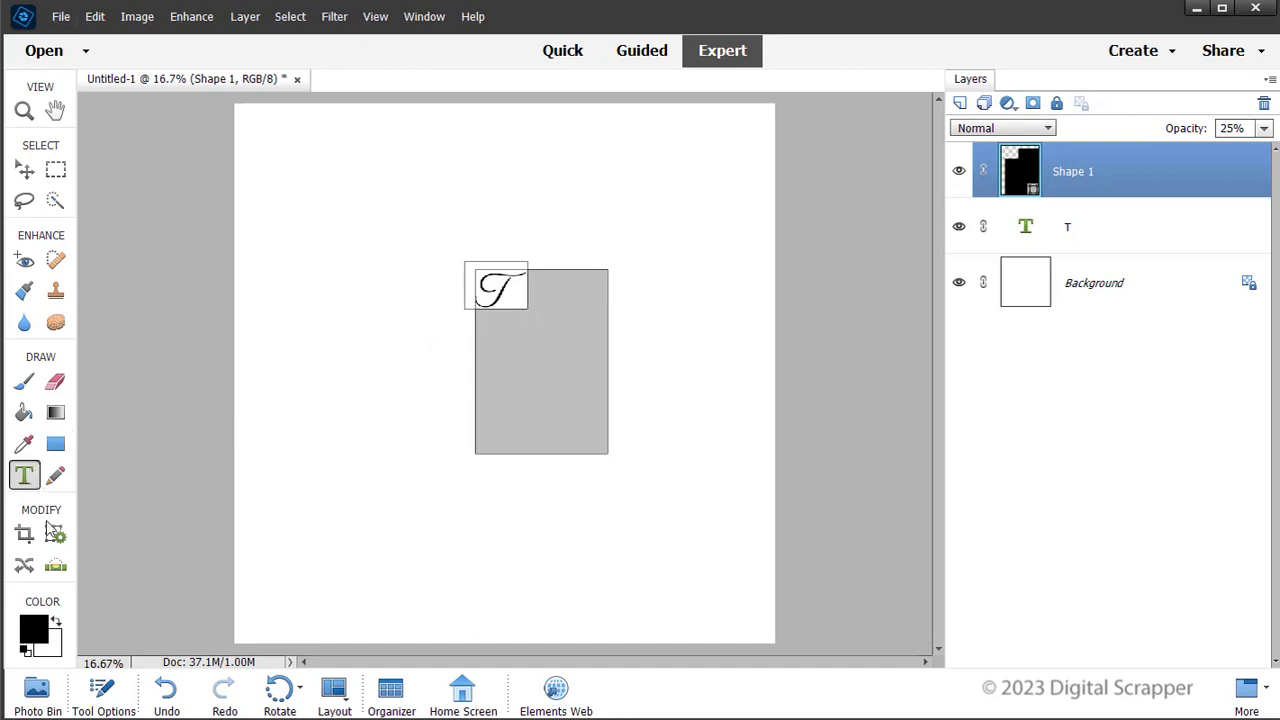
{"action": "left_click", "coordinate": [102, 690]}
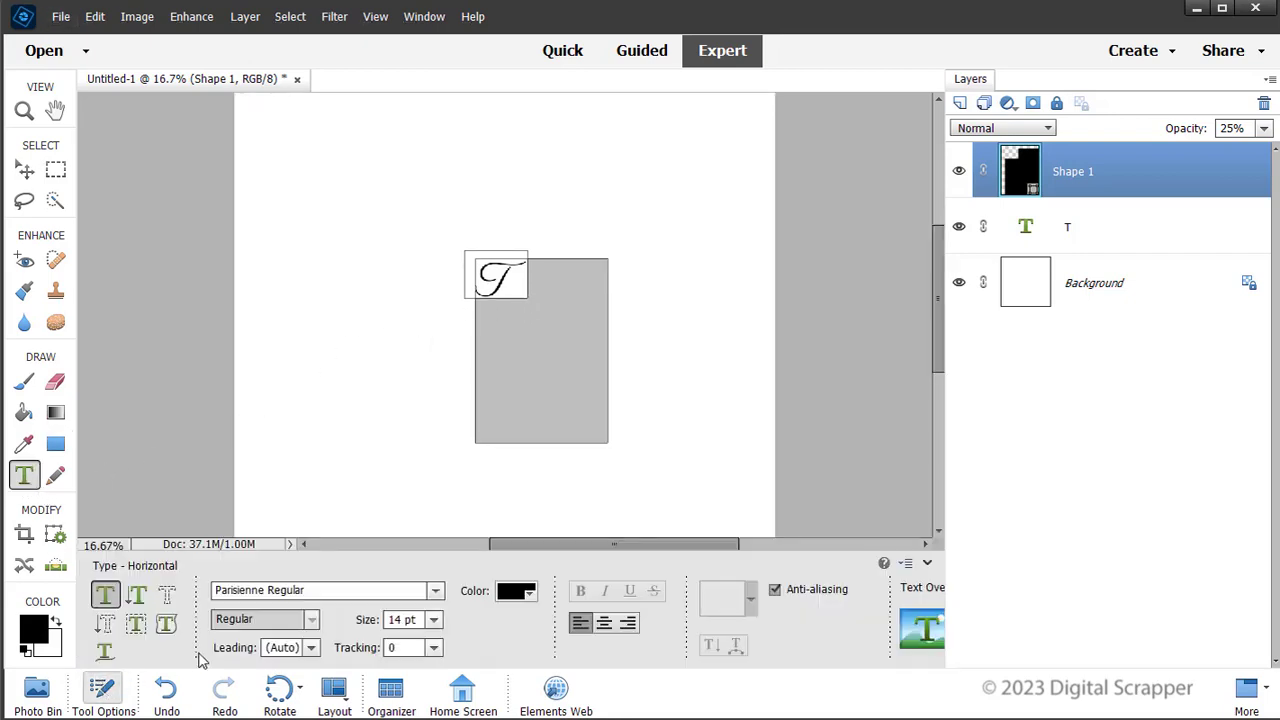
{"action": "left_click", "coordinate": [293, 589]}
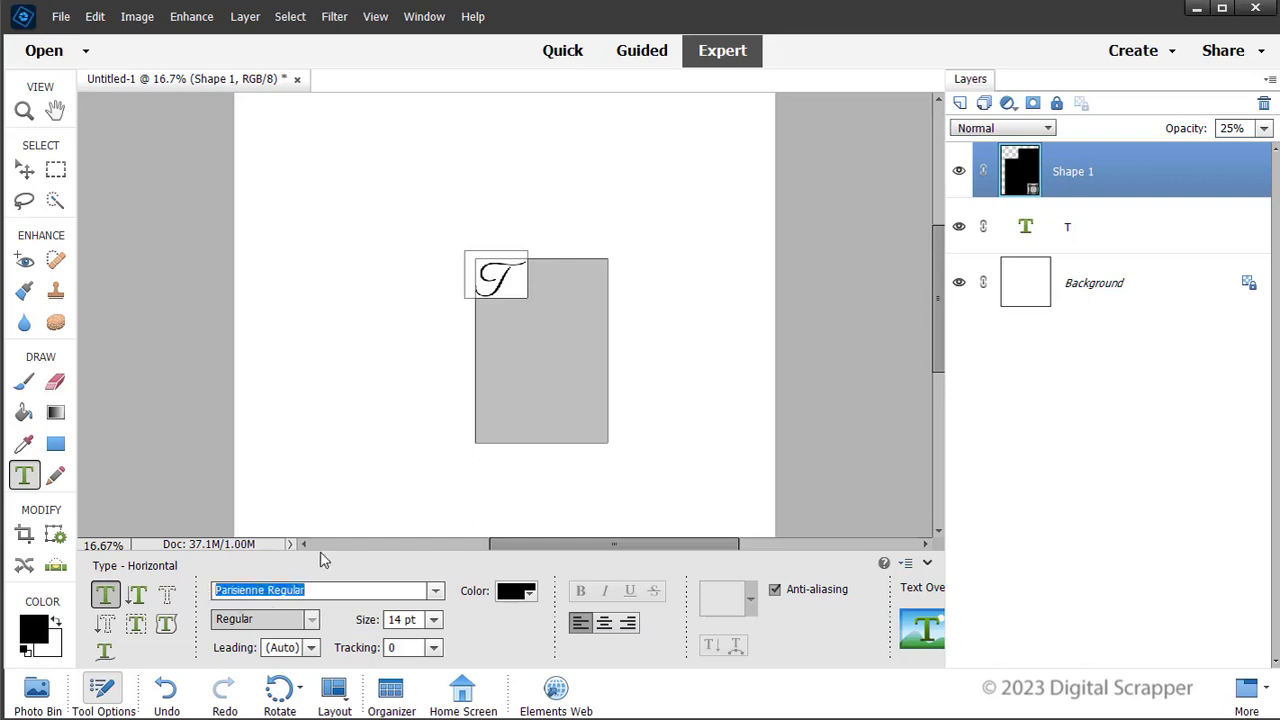
{"action": "type", "text": "arc"}
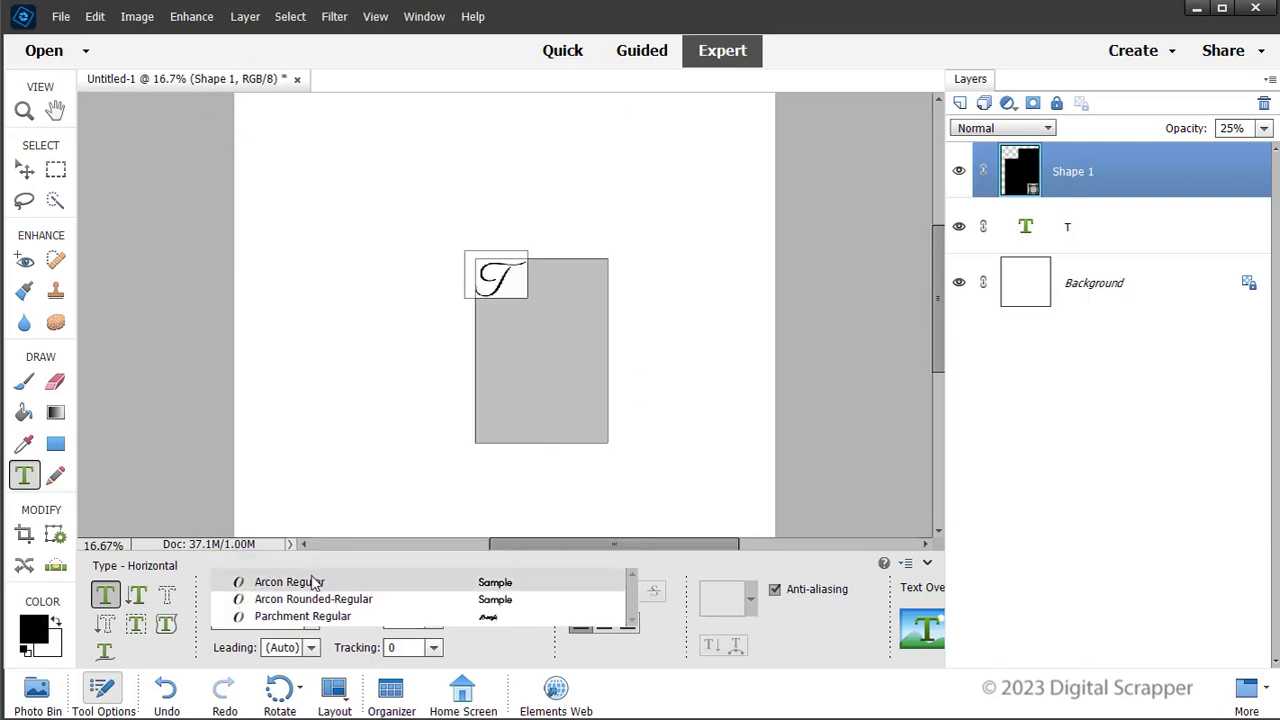
{"action": "left_click", "coordinate": [313, 583]}
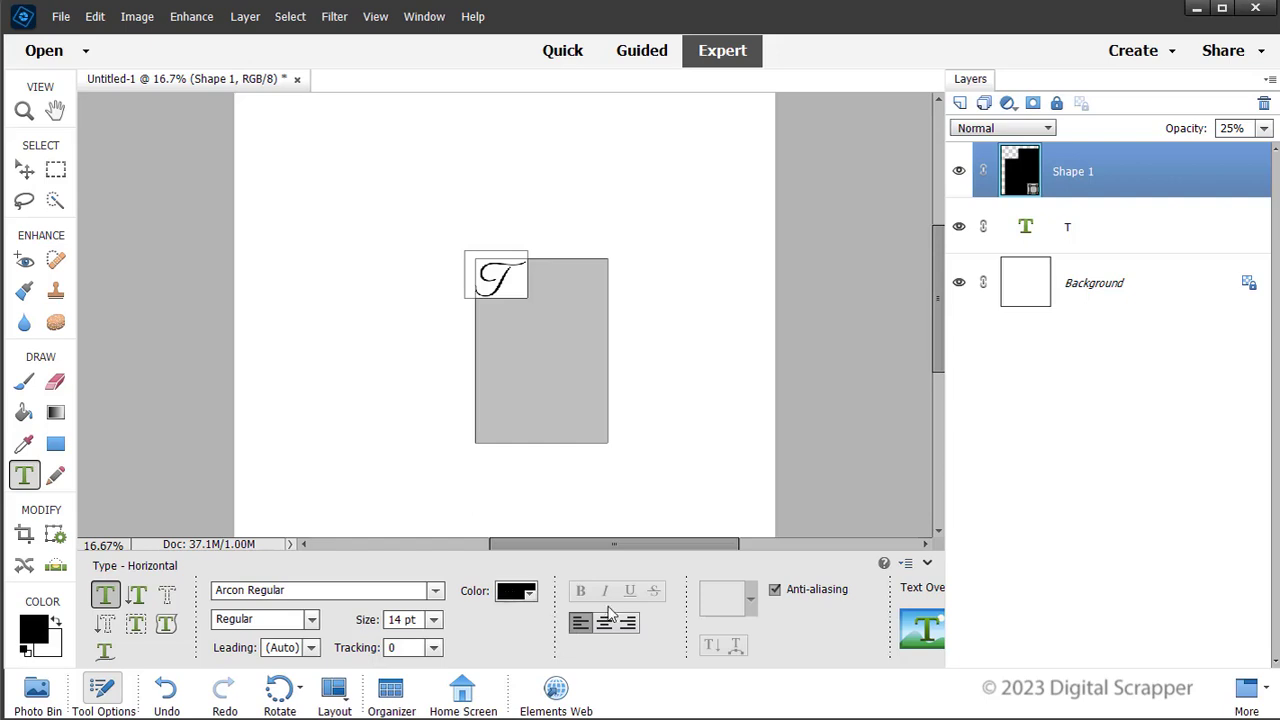
{"action": "left_click", "coordinate": [928, 565]}
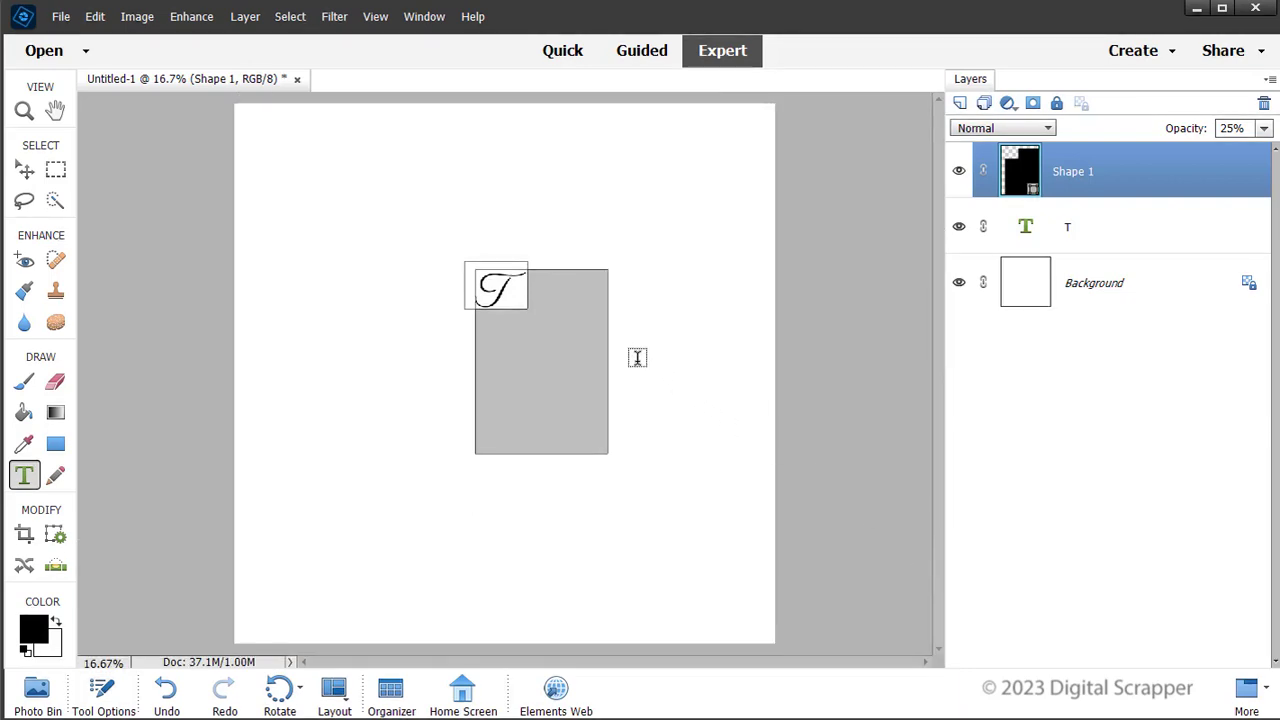
Paste the copied journaling paragraph inside the notched shape as a text layer and commit it
{"action": "left_click", "coordinate": [541, 284]}
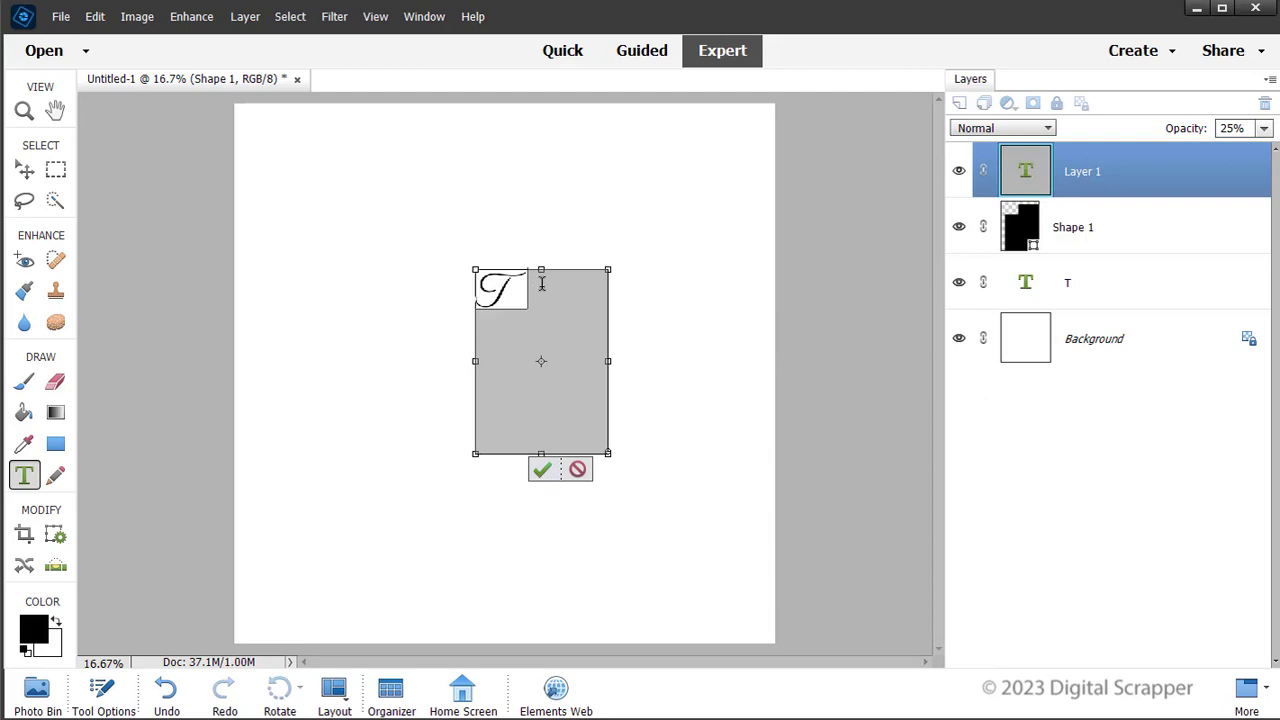
{"action": "key", "text": "ctrl+v"}
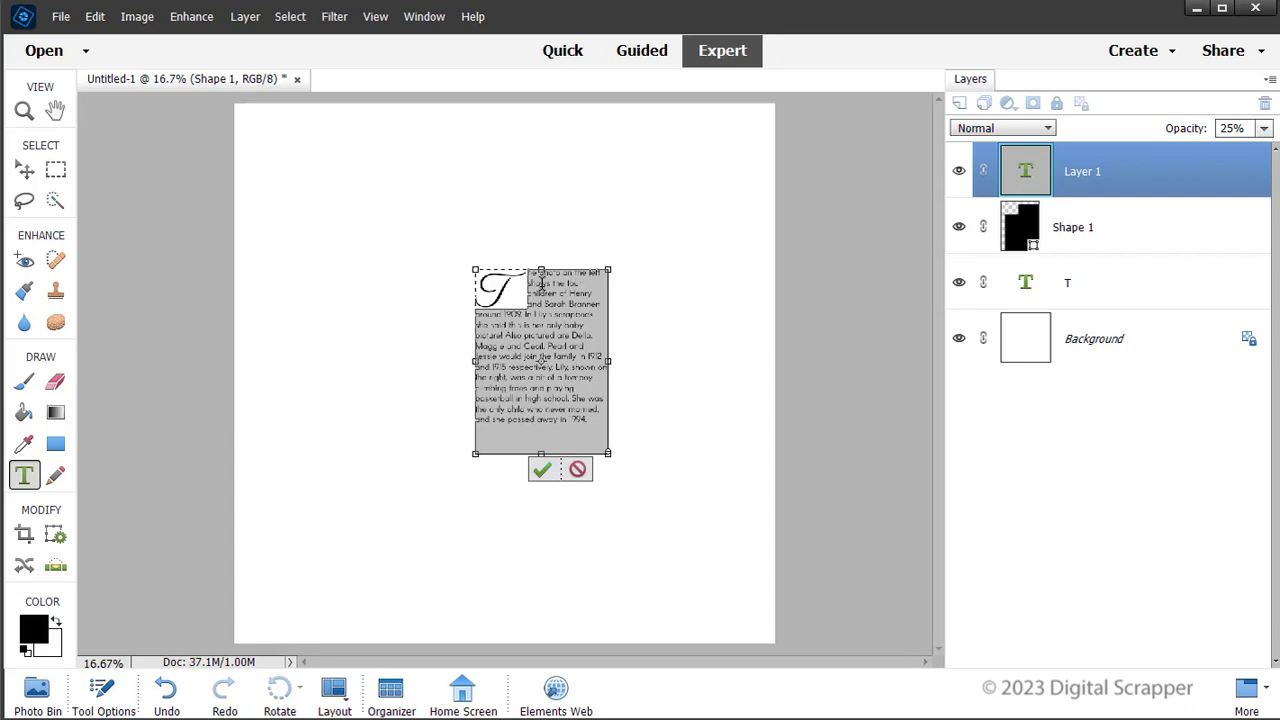
{"action": "left_click", "coordinate": [542, 471]}
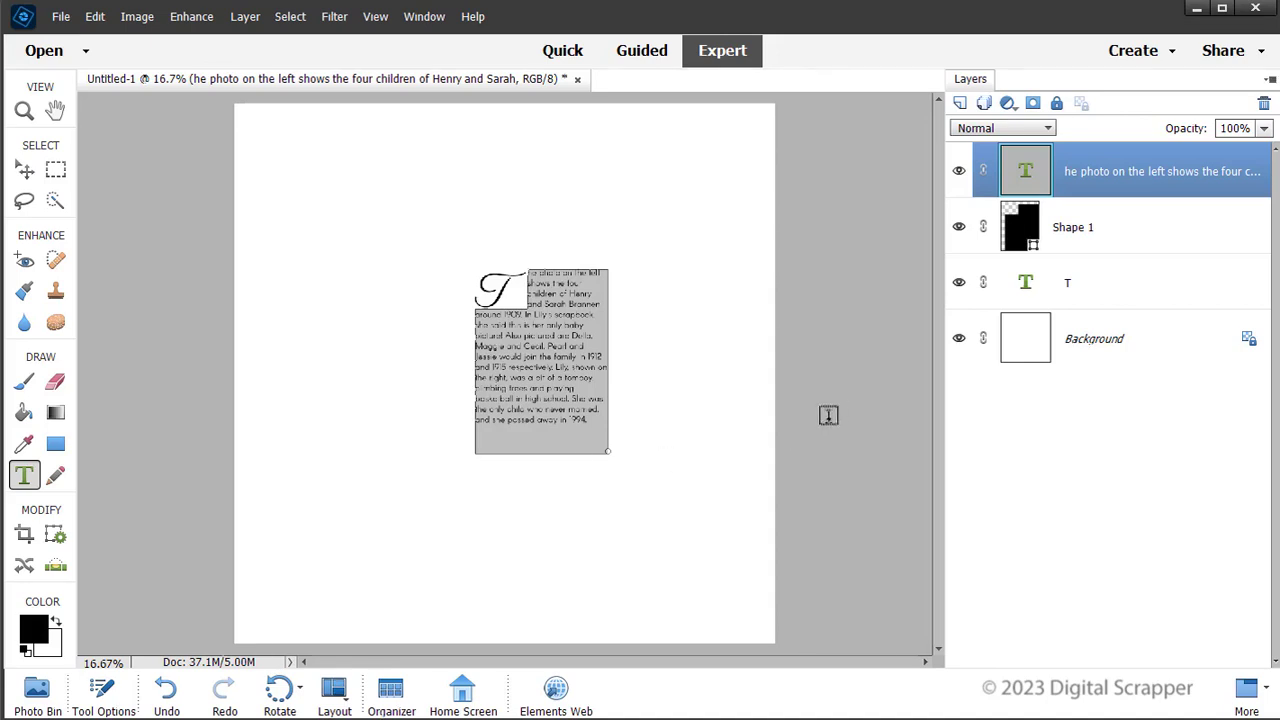
Hide the Shape 1 layer and nudge the letter T up and slightly right relative to the paragraph
{"action": "left_click", "coordinate": [958, 228]}
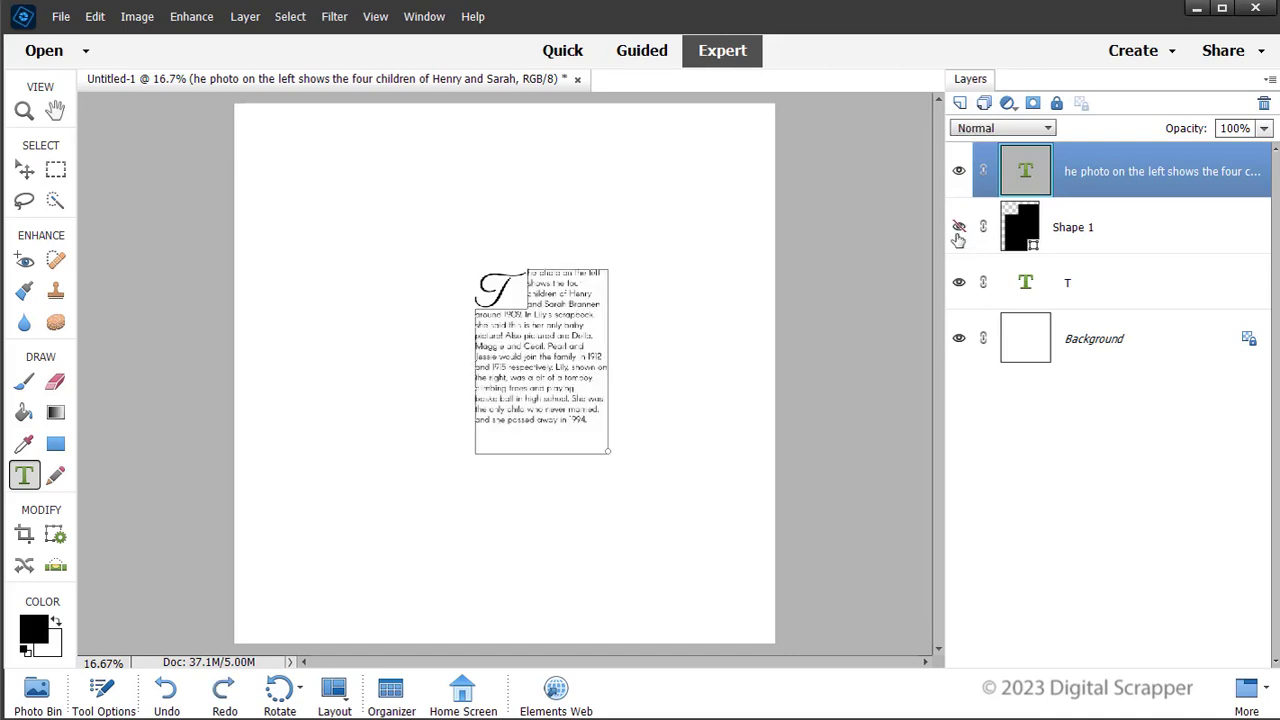
{"action": "left_click", "coordinate": [22, 174]}
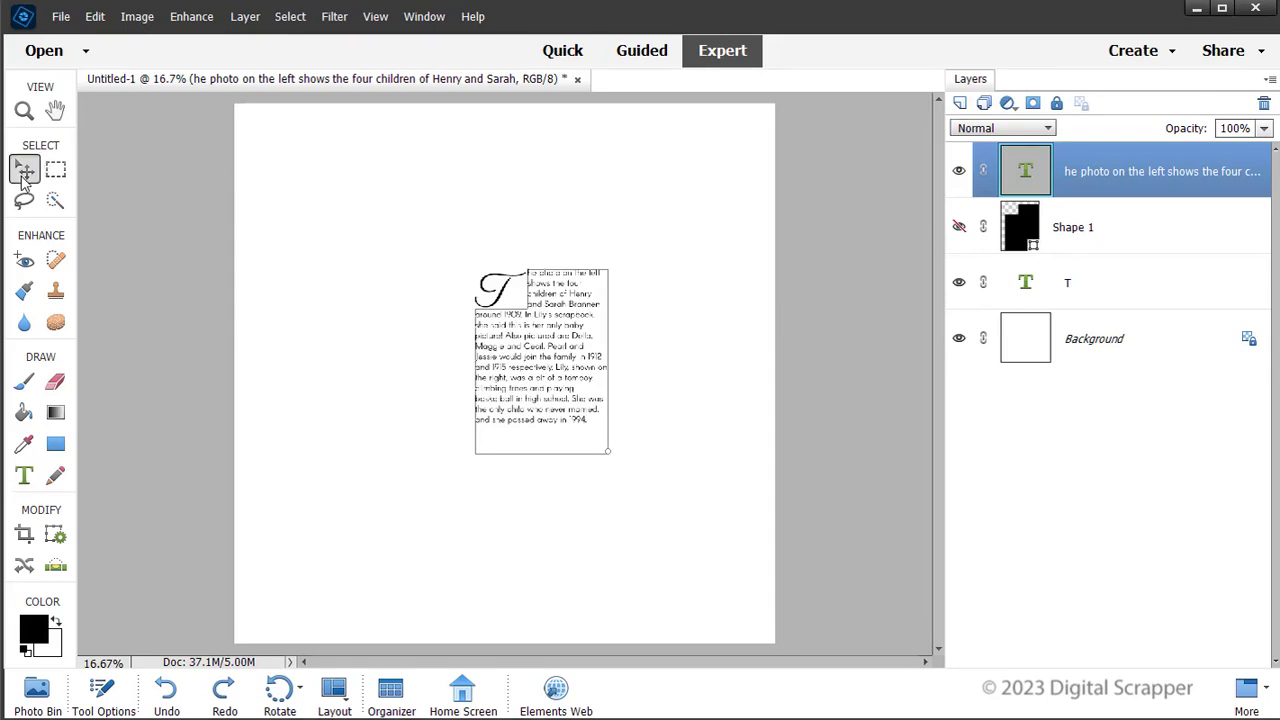
{"action": "left_click", "coordinate": [1149, 283]}
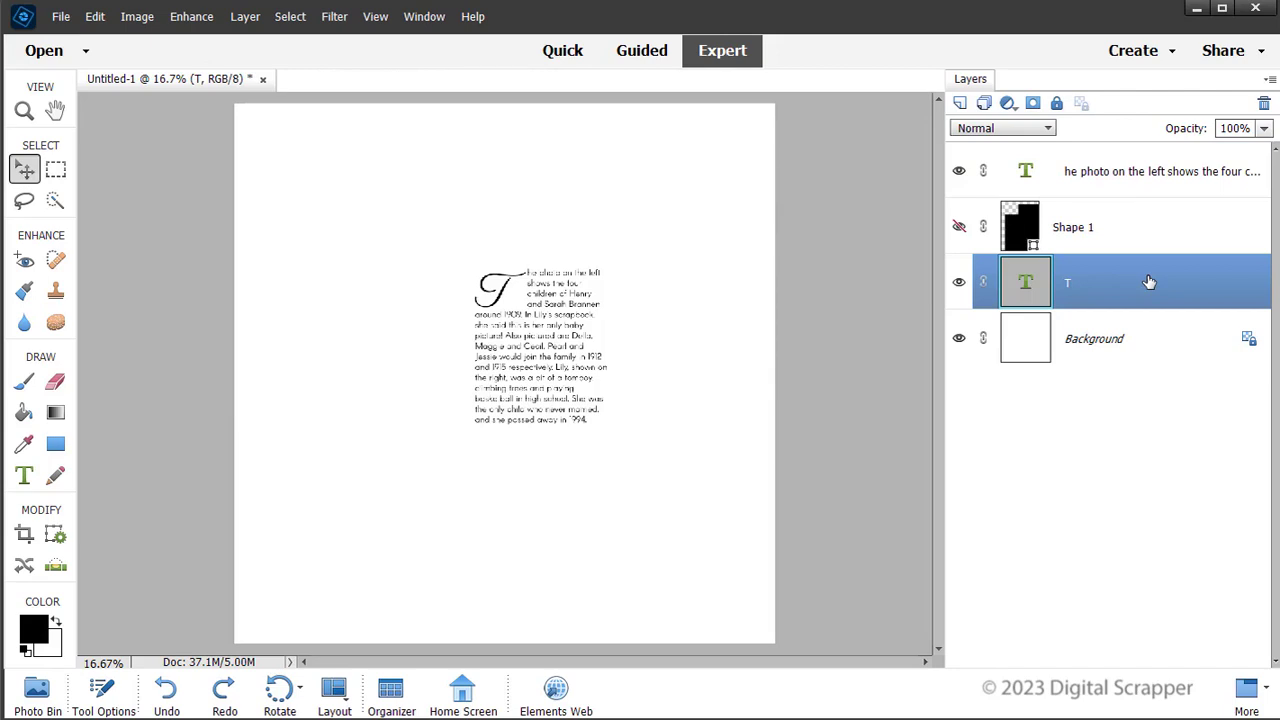
{"action": "key", "text": "Up"}
{"action": "key", "text": "Up"}
{"action": "key", "text": "Up"}
{"action": "key", "text": "Up"}
{"action": "key", "text": "Up"}
{"action": "key", "text": "Up"}
{"action": "key", "text": "Up"}
{"action": "key", "text": "Up"}
{"action": "key", "text": "Up"}
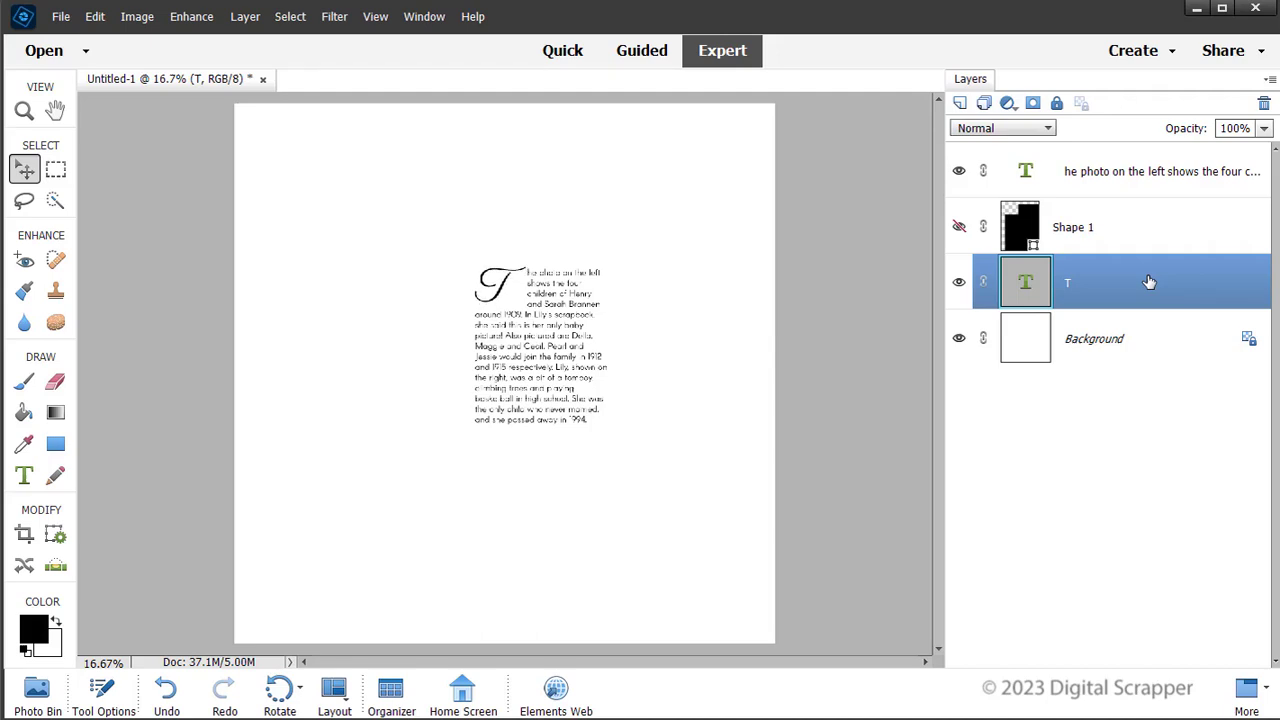
{"action": "key", "text": "shift+Right"}
{"action": "key", "text": "shift+Right"}
{"action": "key", "text": "shift+Right"}
{"action": "key", "text": "shift+Right"}
{"action": "key", "text": "shift+Up"}
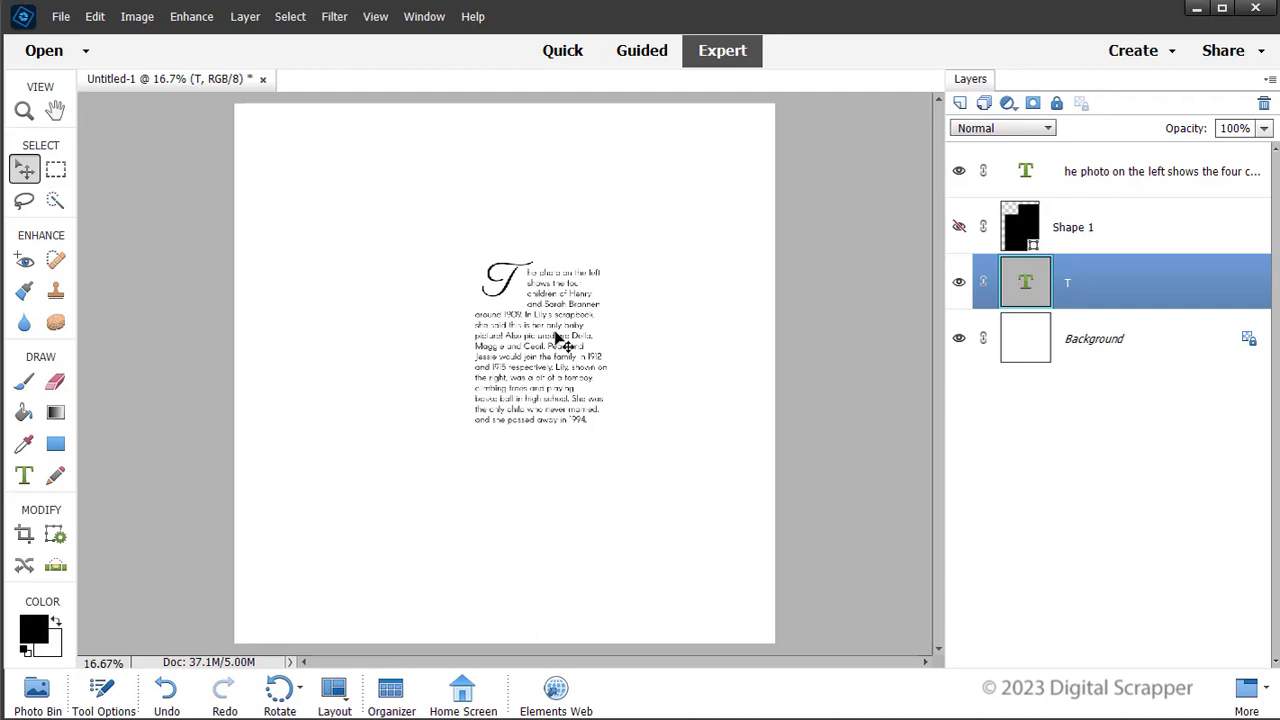
Enlarge the letter T by extending it toward the lower left, and reposition it slightly right beside the paragraph's first lines
{"action": "key", "text": "ctrl+t"}
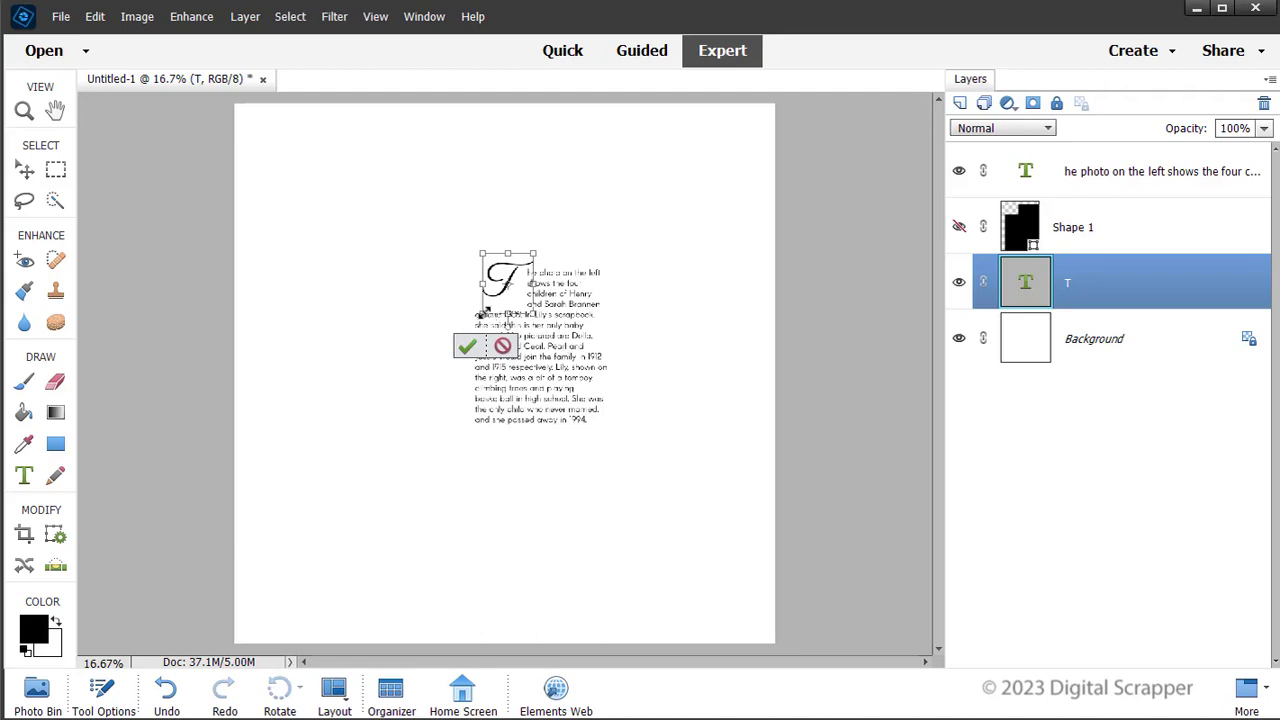
{"action": "left_click_drag", "start_coordinate": [485, 311], "coordinate": [466, 326]}
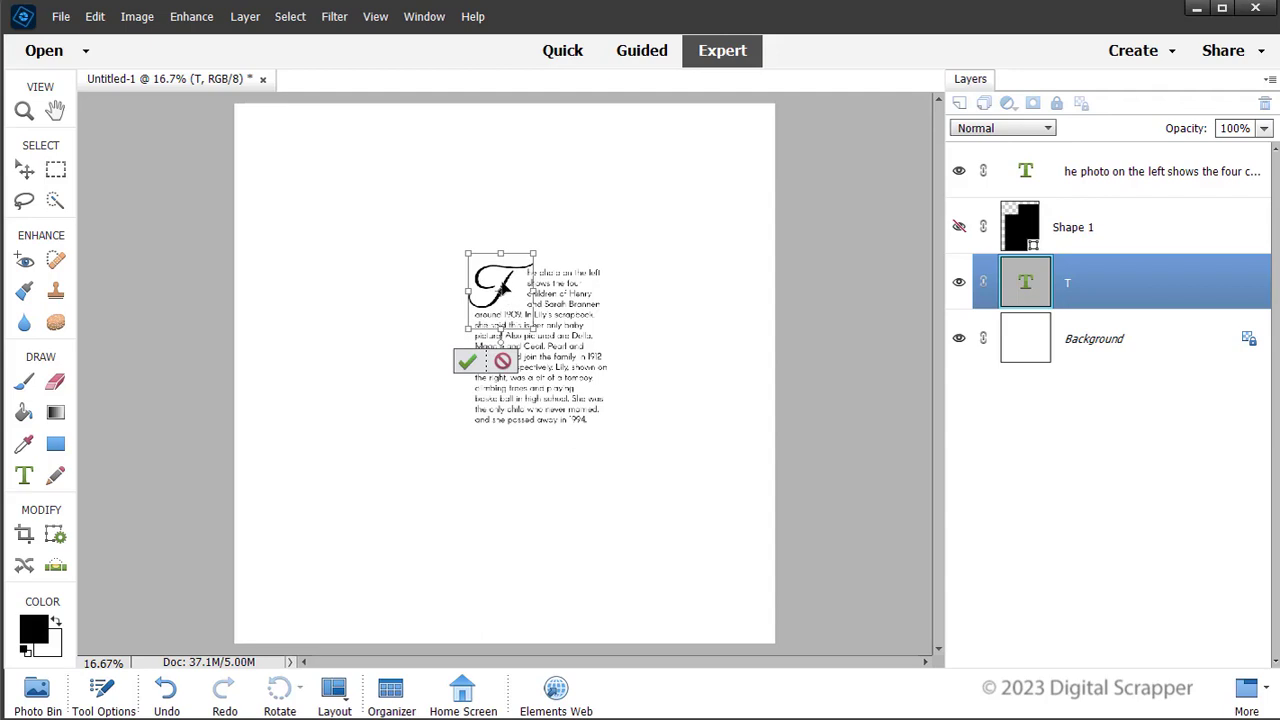
{"action": "left_click_drag", "start_coordinate": [505, 285], "coordinate": [511, 283]}
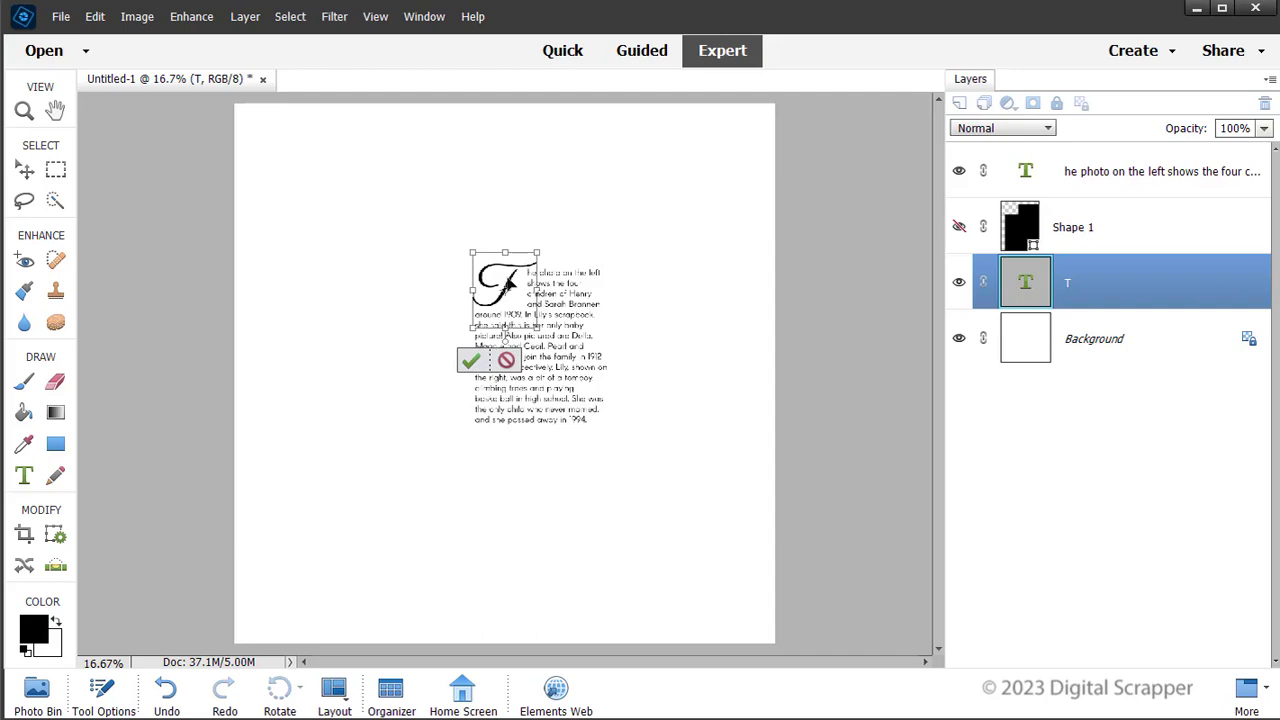
{"action": "left_click", "coordinate": [470, 362]}
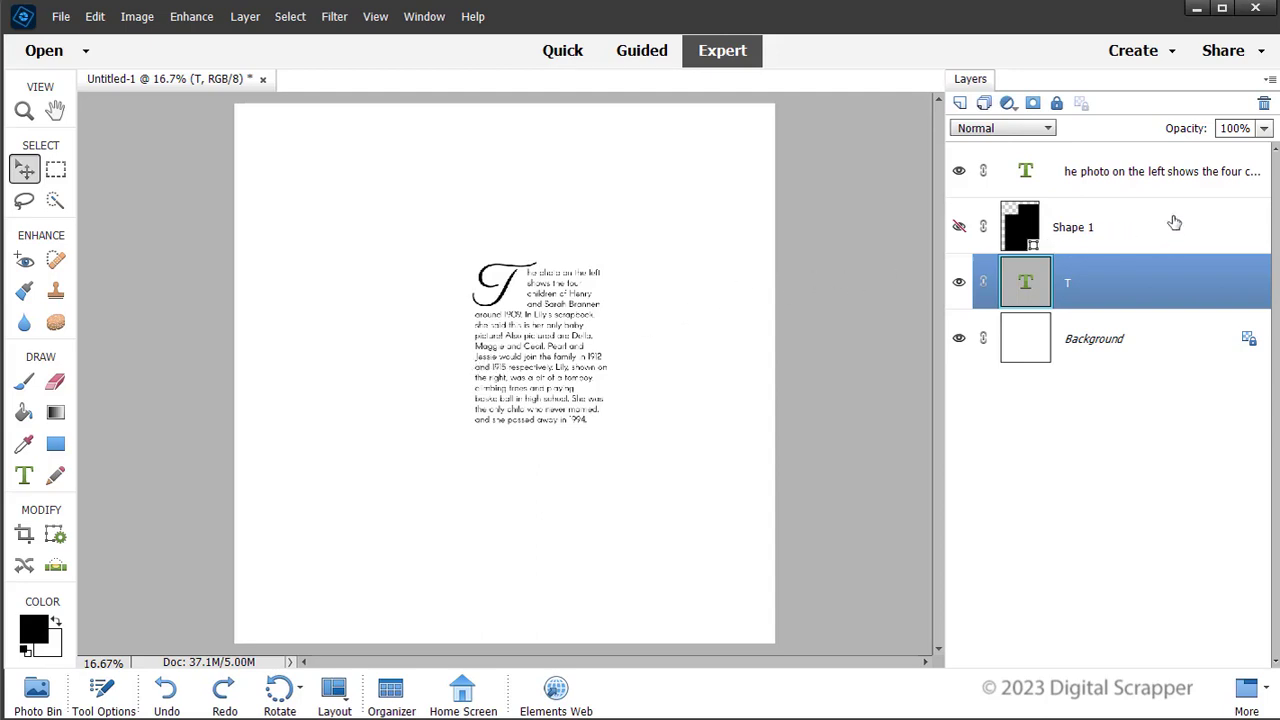
Group the paragraph, Shape 1 and T layers, and name the group Journaling
{"action": "left_click", "coordinate": [1177, 174]}
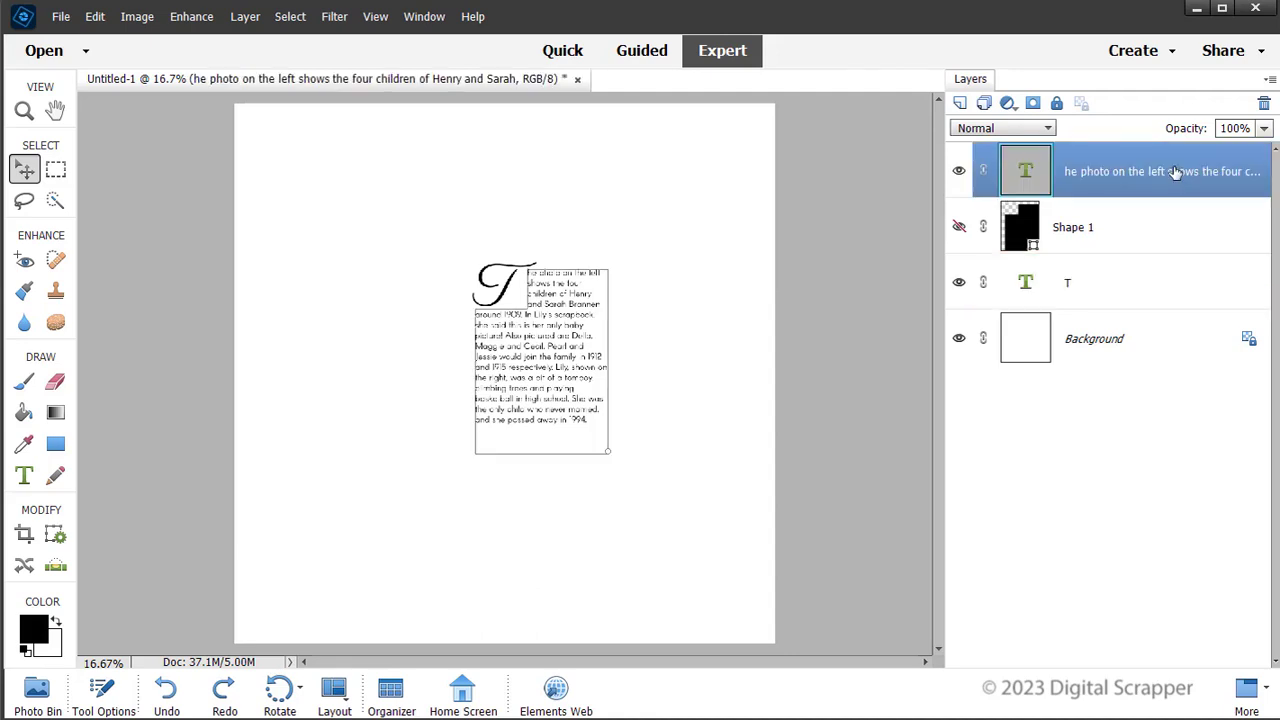
{"action": "left_click", "coordinate": [1173, 274], "text": "shift"}
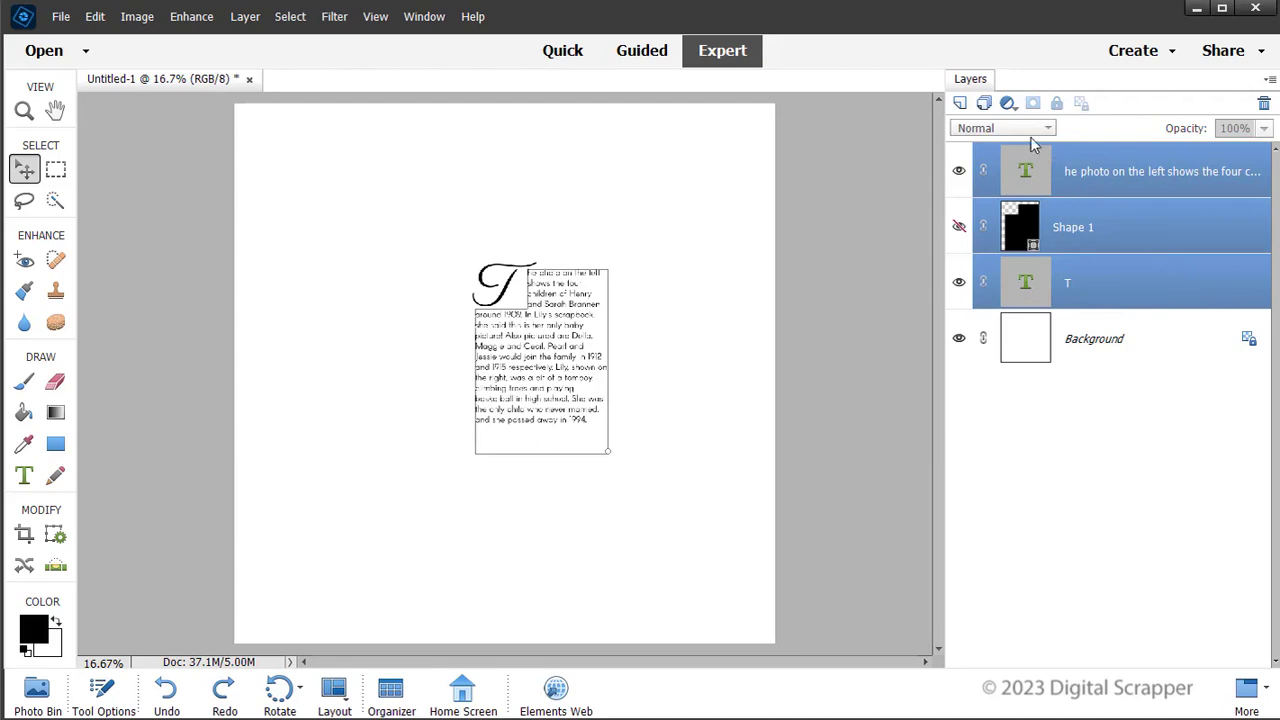
{"action": "left_click", "coordinate": [983, 104]}
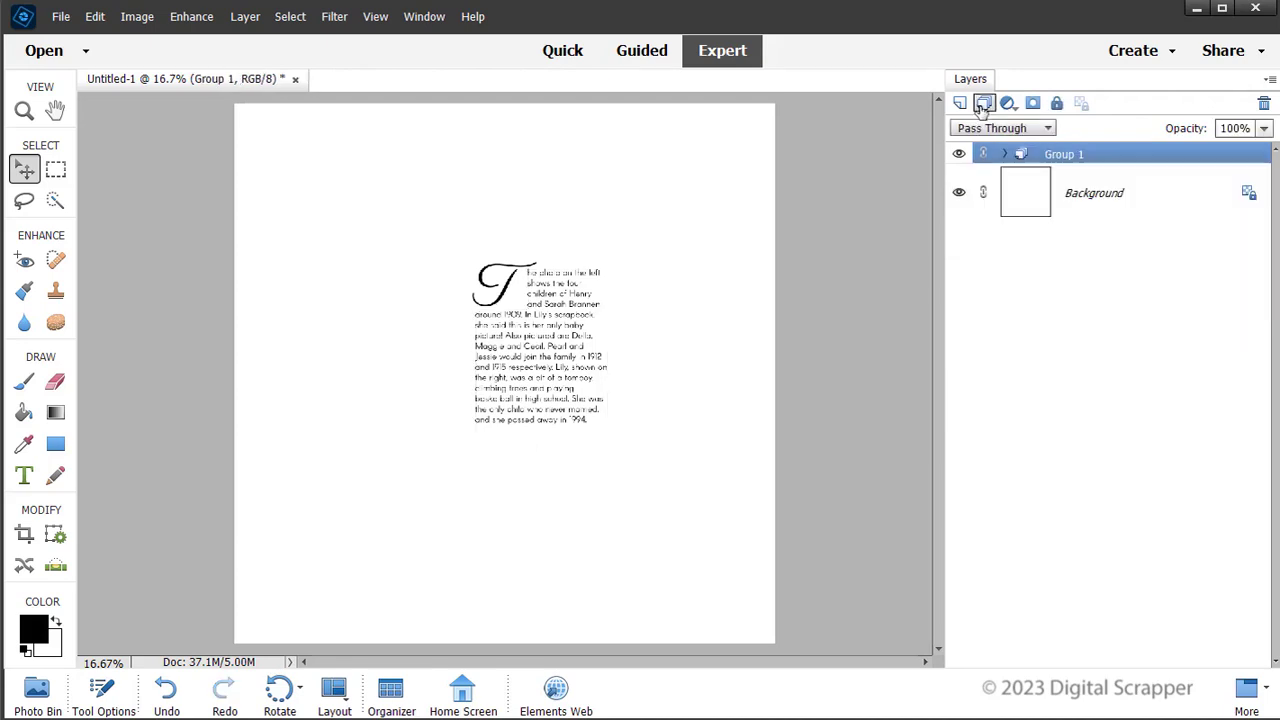
{"action": "double_click", "coordinate": [1063, 155]}
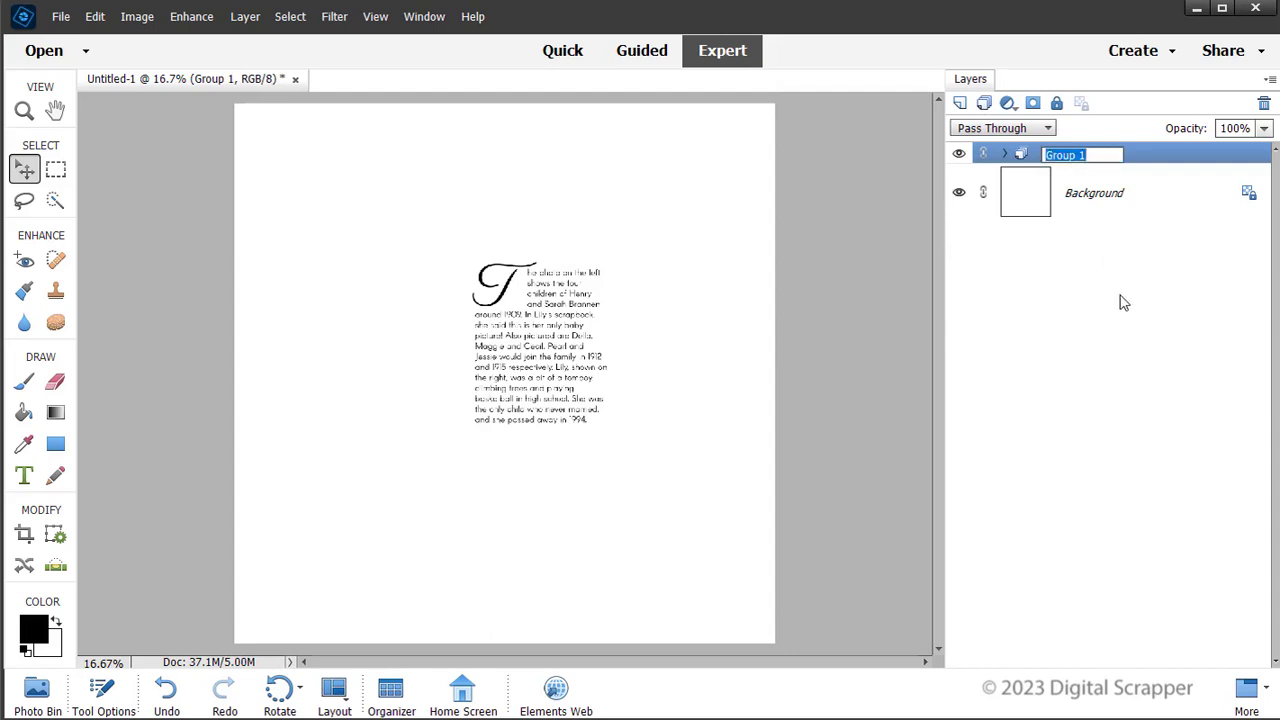
{"action": "type", "text": "Journaling"}
{"action": "key", "text": "Return"}
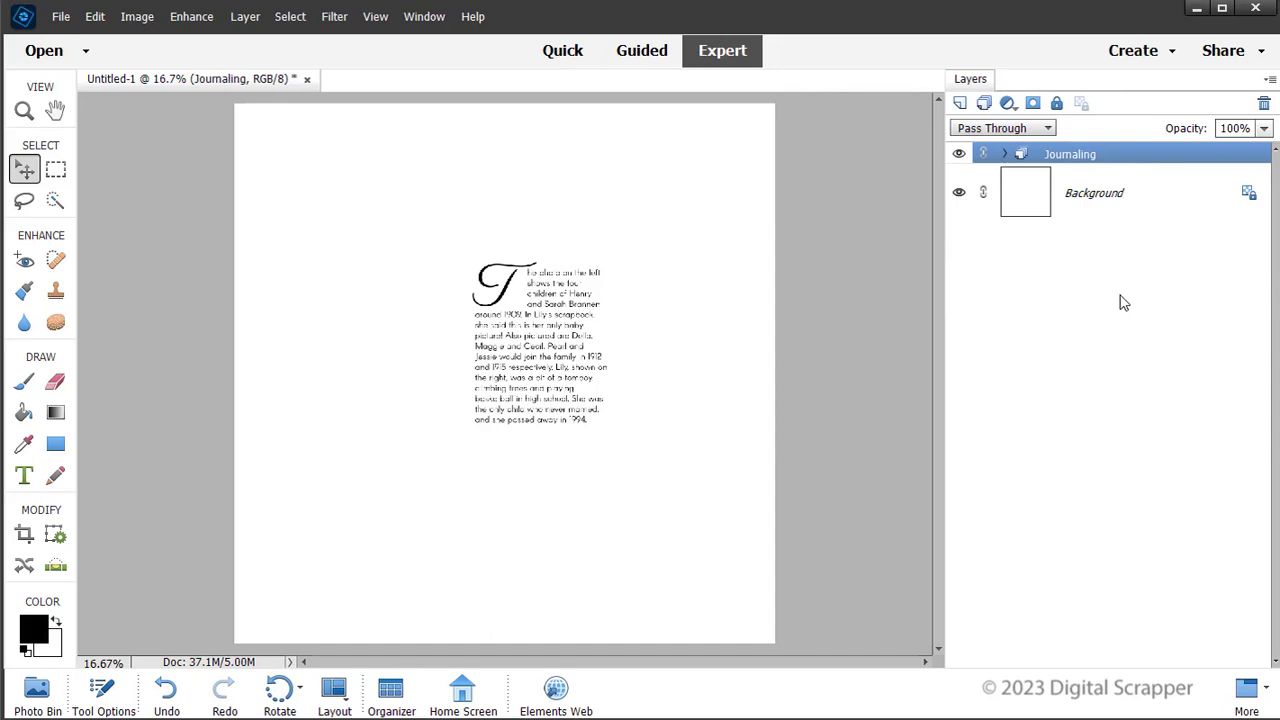